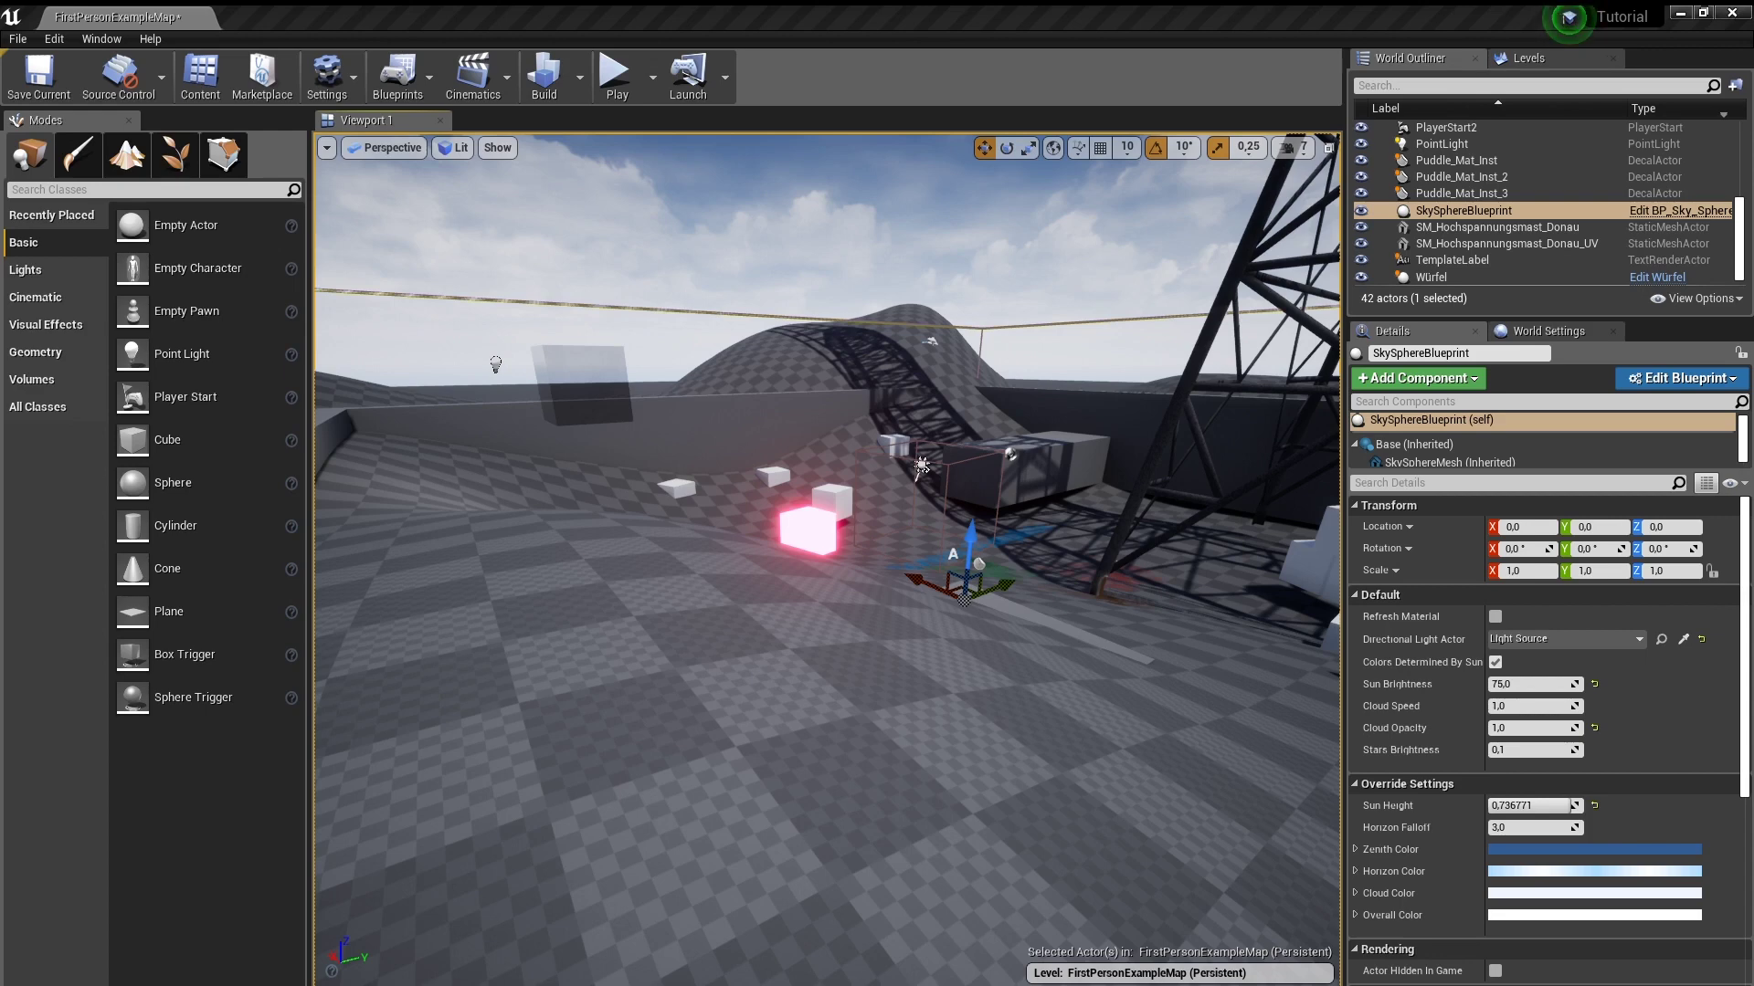
Step: View the texture streaming pool over budget warning screenshot, then return to the level
key("alt+Tab")
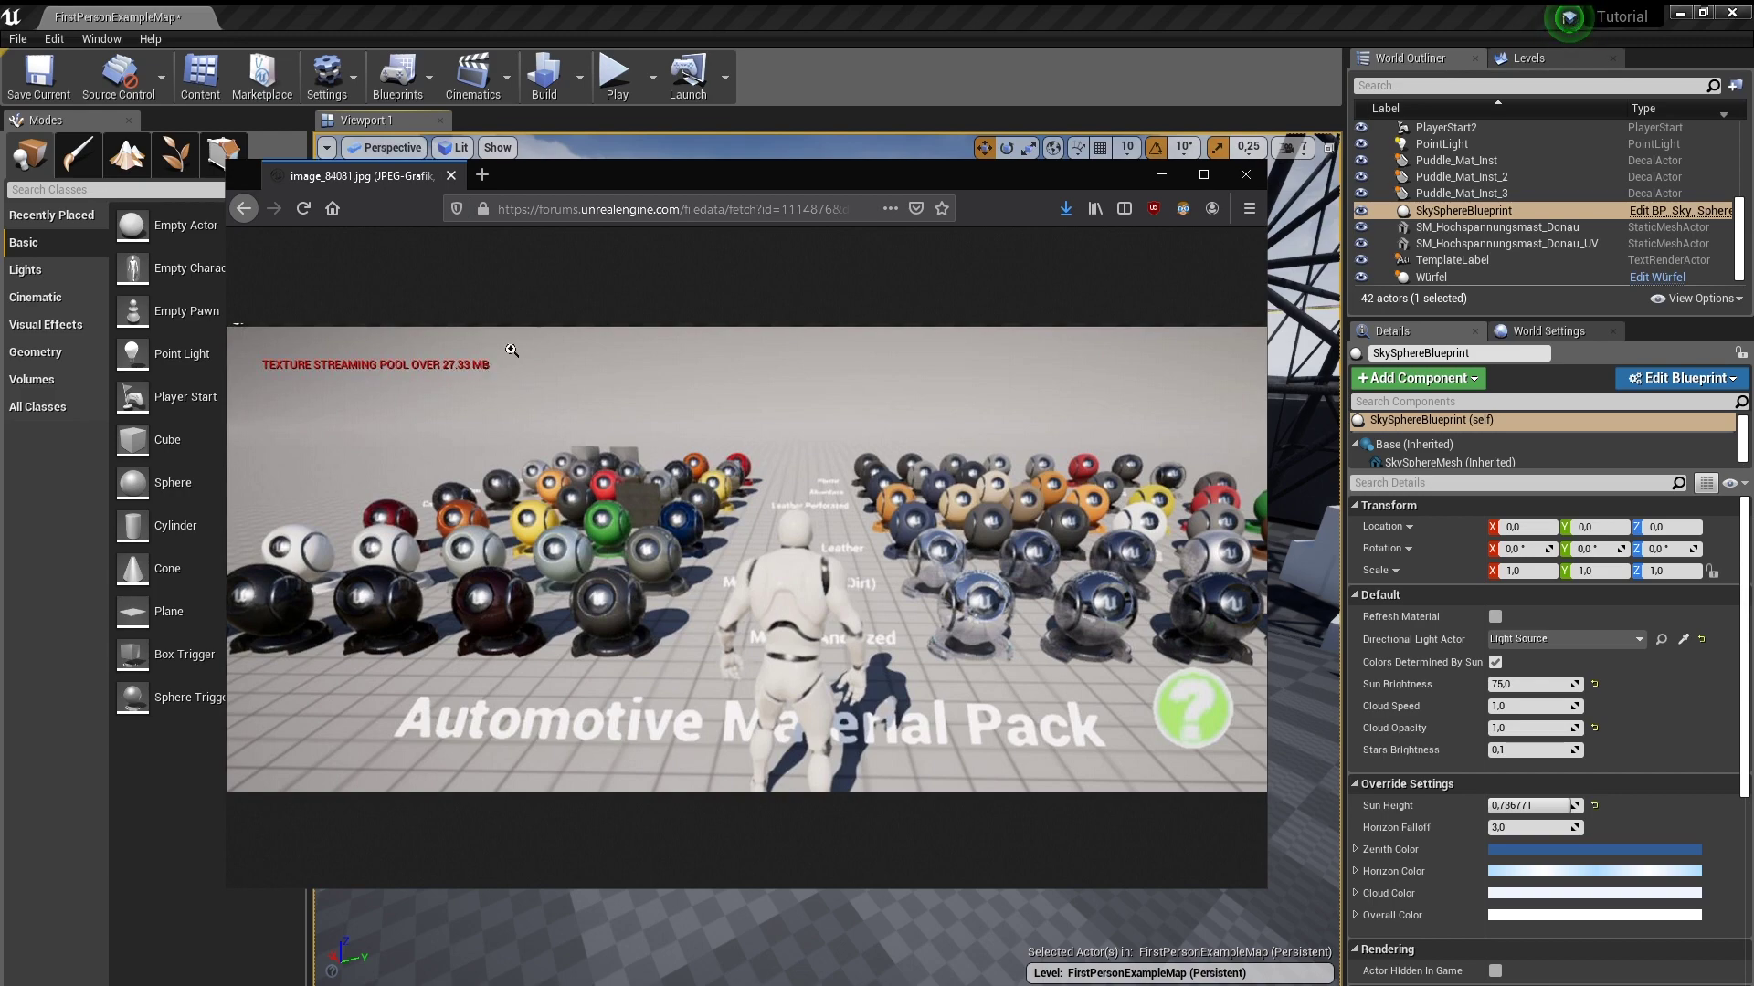
left_click(716, 63)
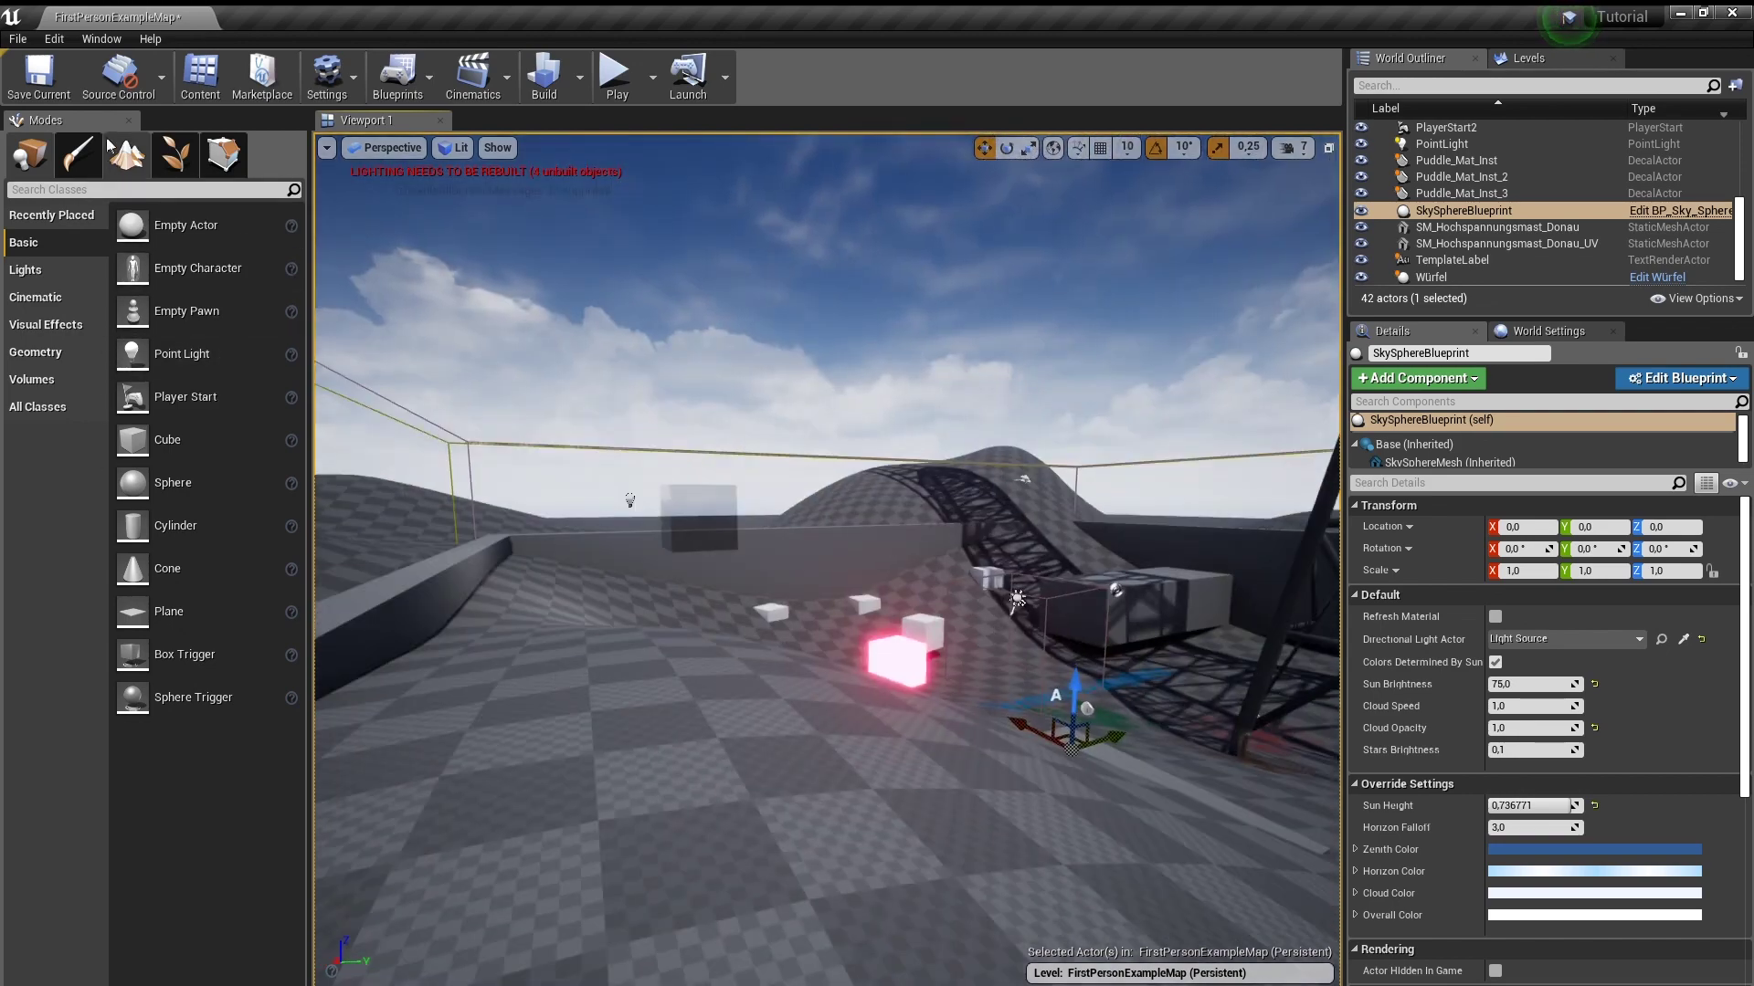
Step: Open the Output Log from Developer Tools and move it further right
left_click(101, 38)
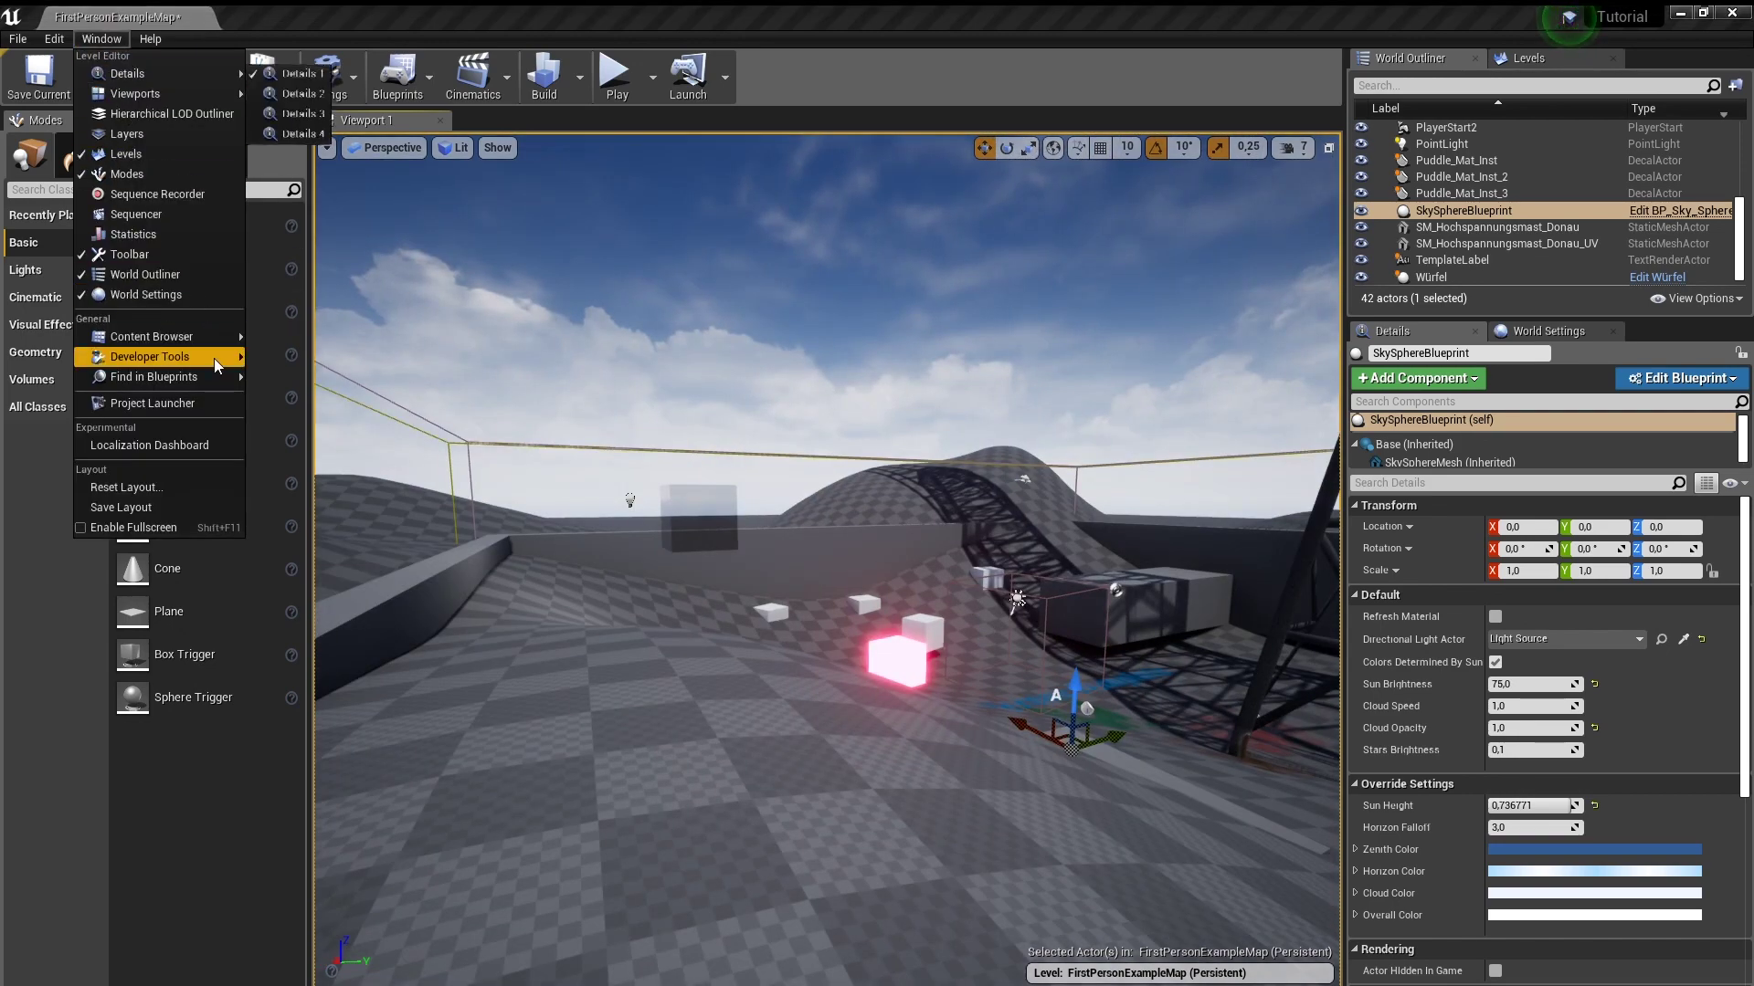
mouse_move(214, 358)
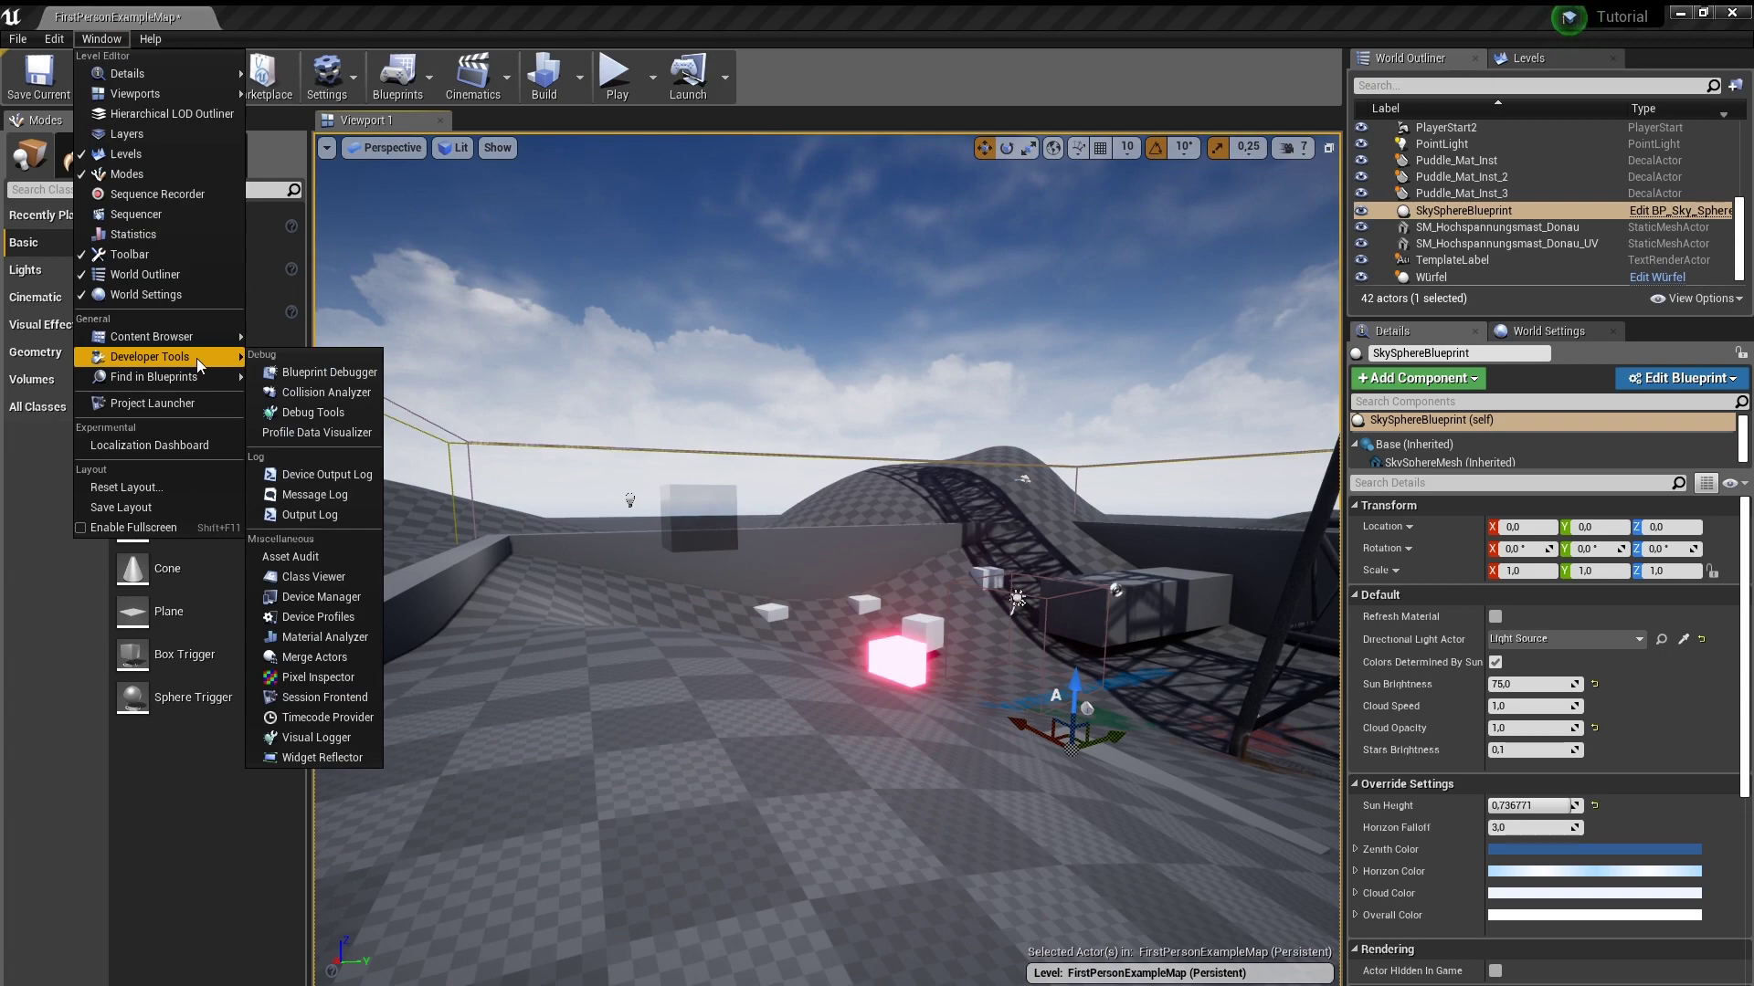
left_click(336, 510)
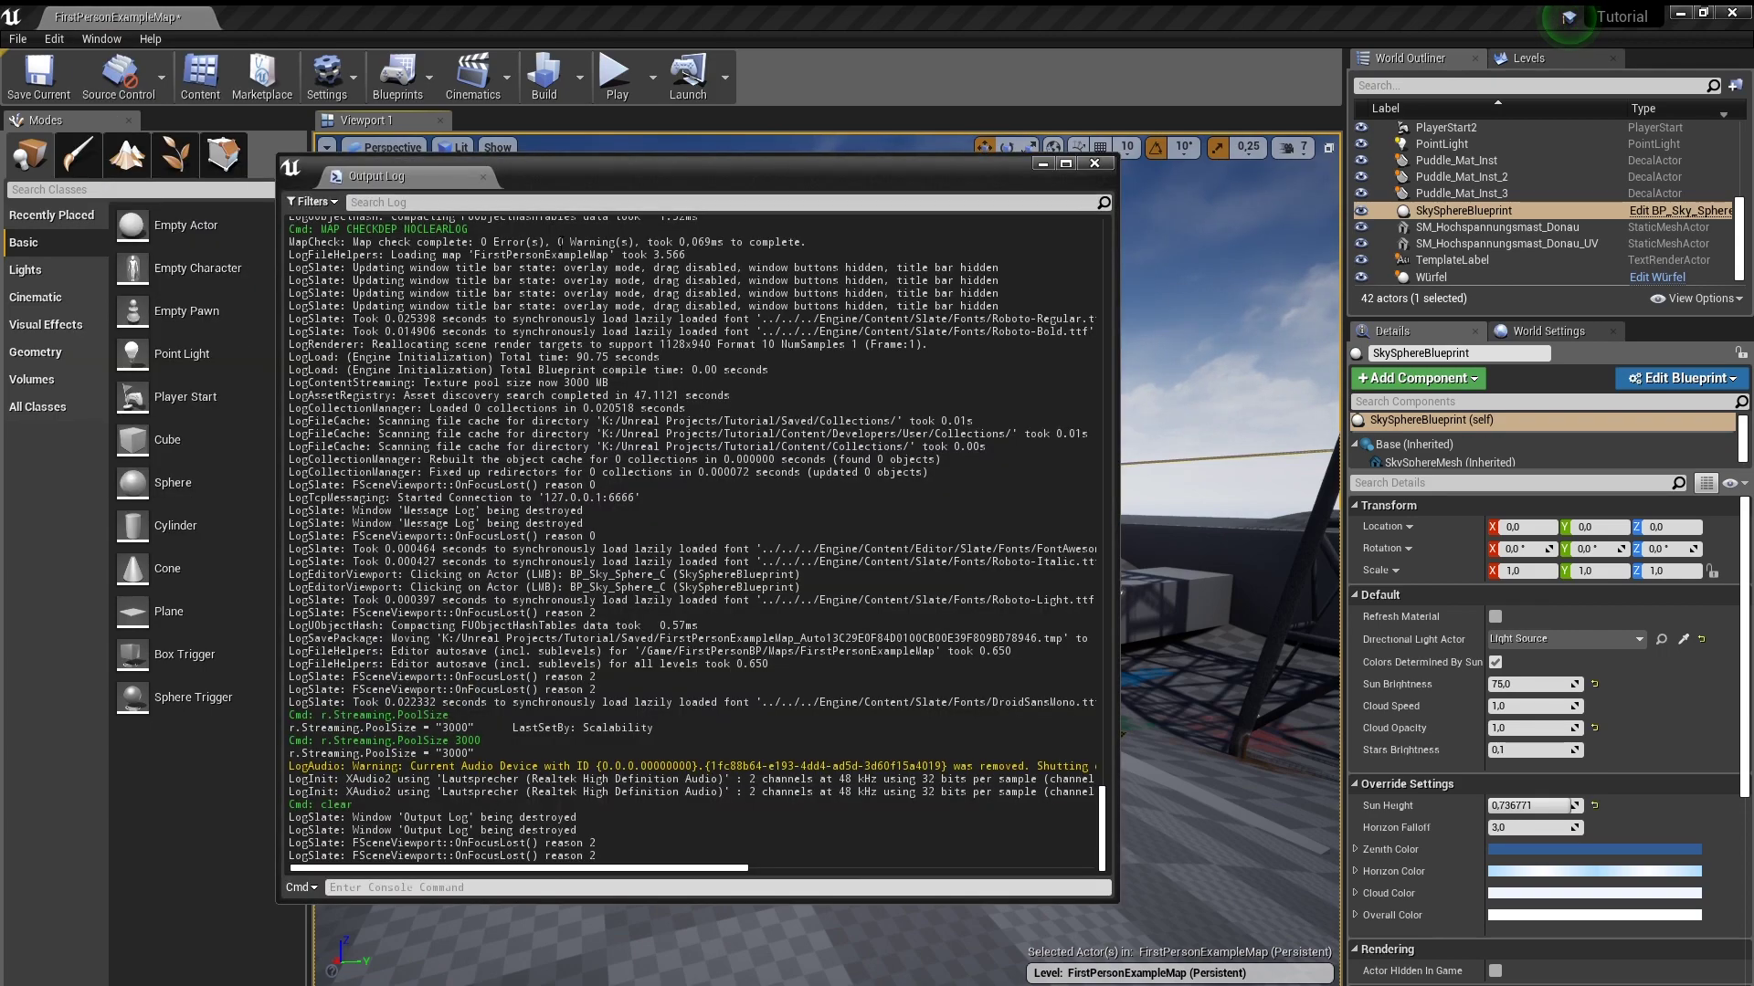
scroll(635, 633, "up", 4)
scroll(635, 633, "up", 3)
scroll(634, 633, "up", 5)
scroll(635, 633, "up", 4)
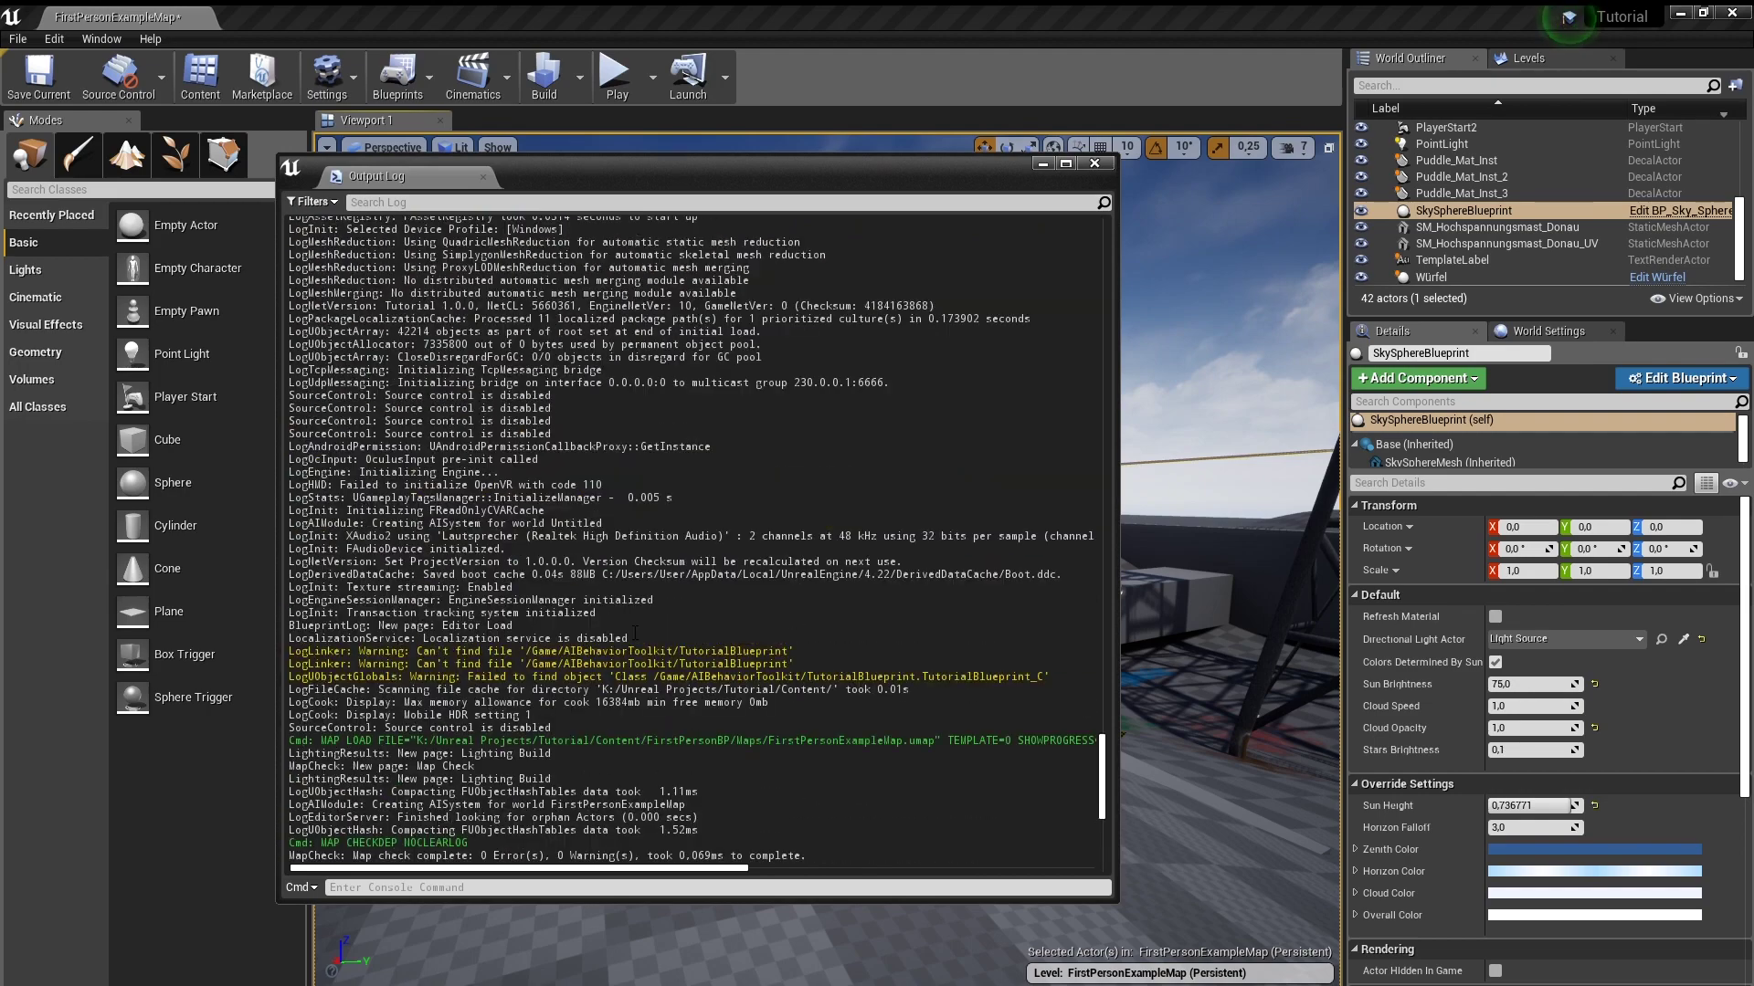
scroll(635, 633, "down", 10)
scroll(634, 633, "down", 6)
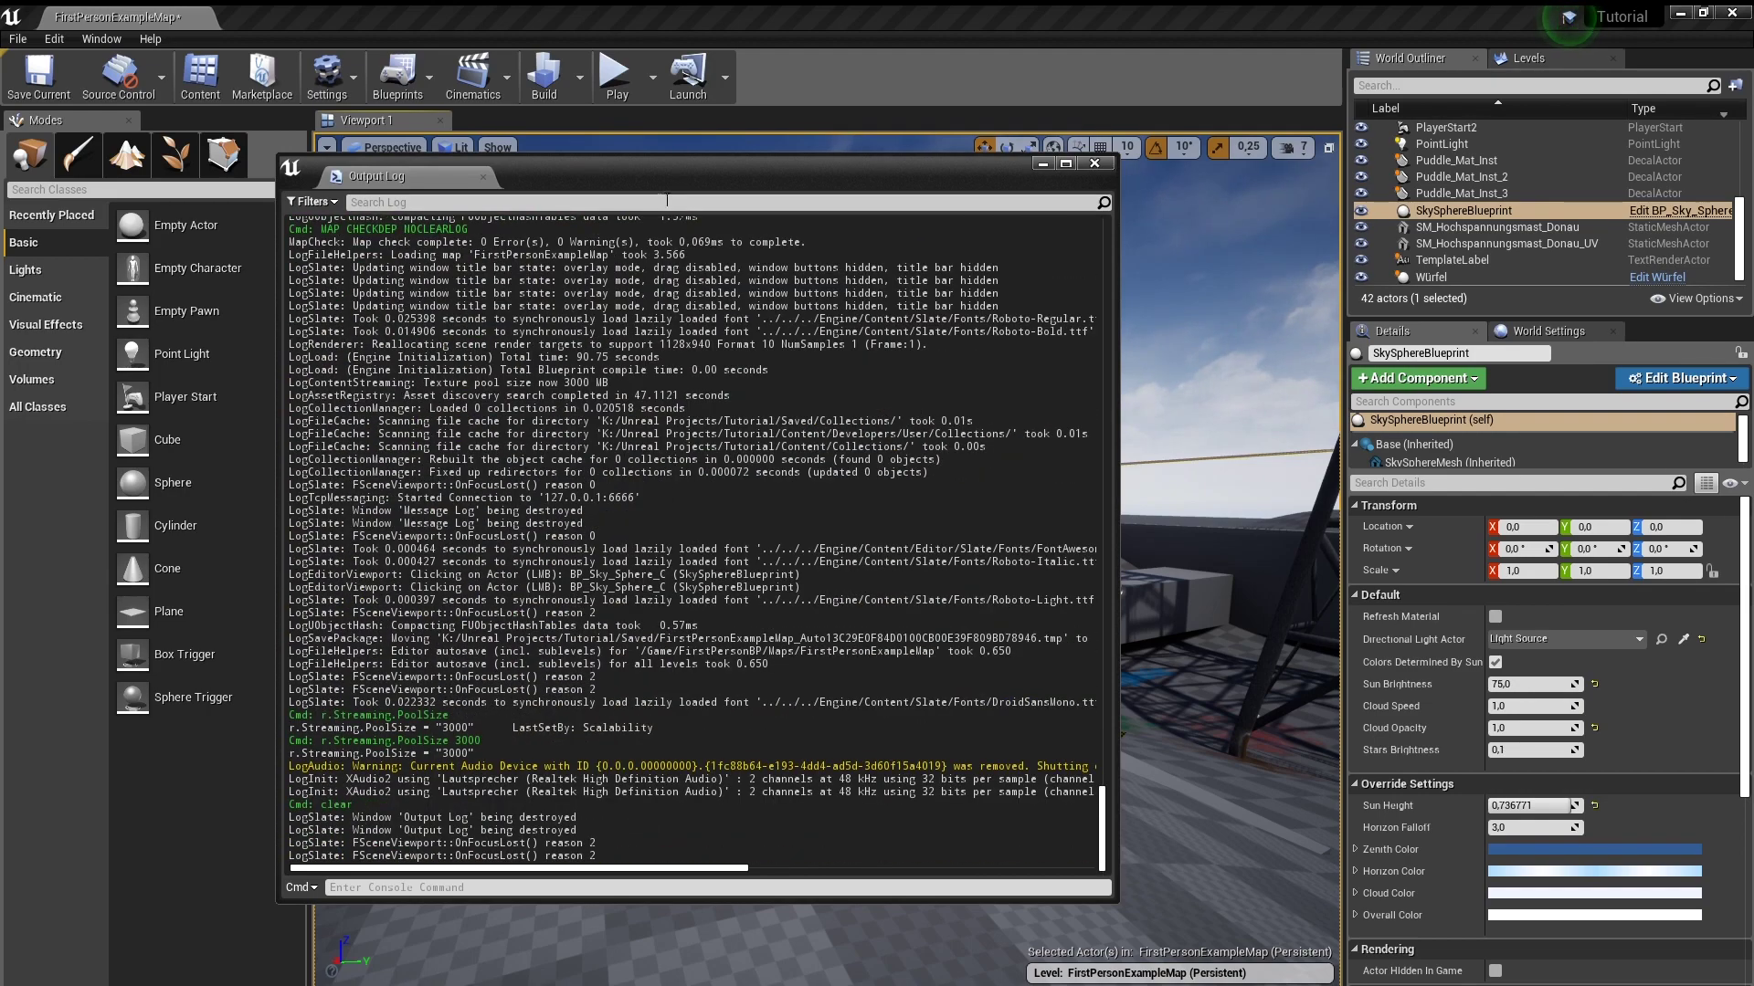
mouse_move(601, 168)
left_mouse_down()
mouse_move(995, 217)
mouse_move(701, 208)
left_mouse_up()
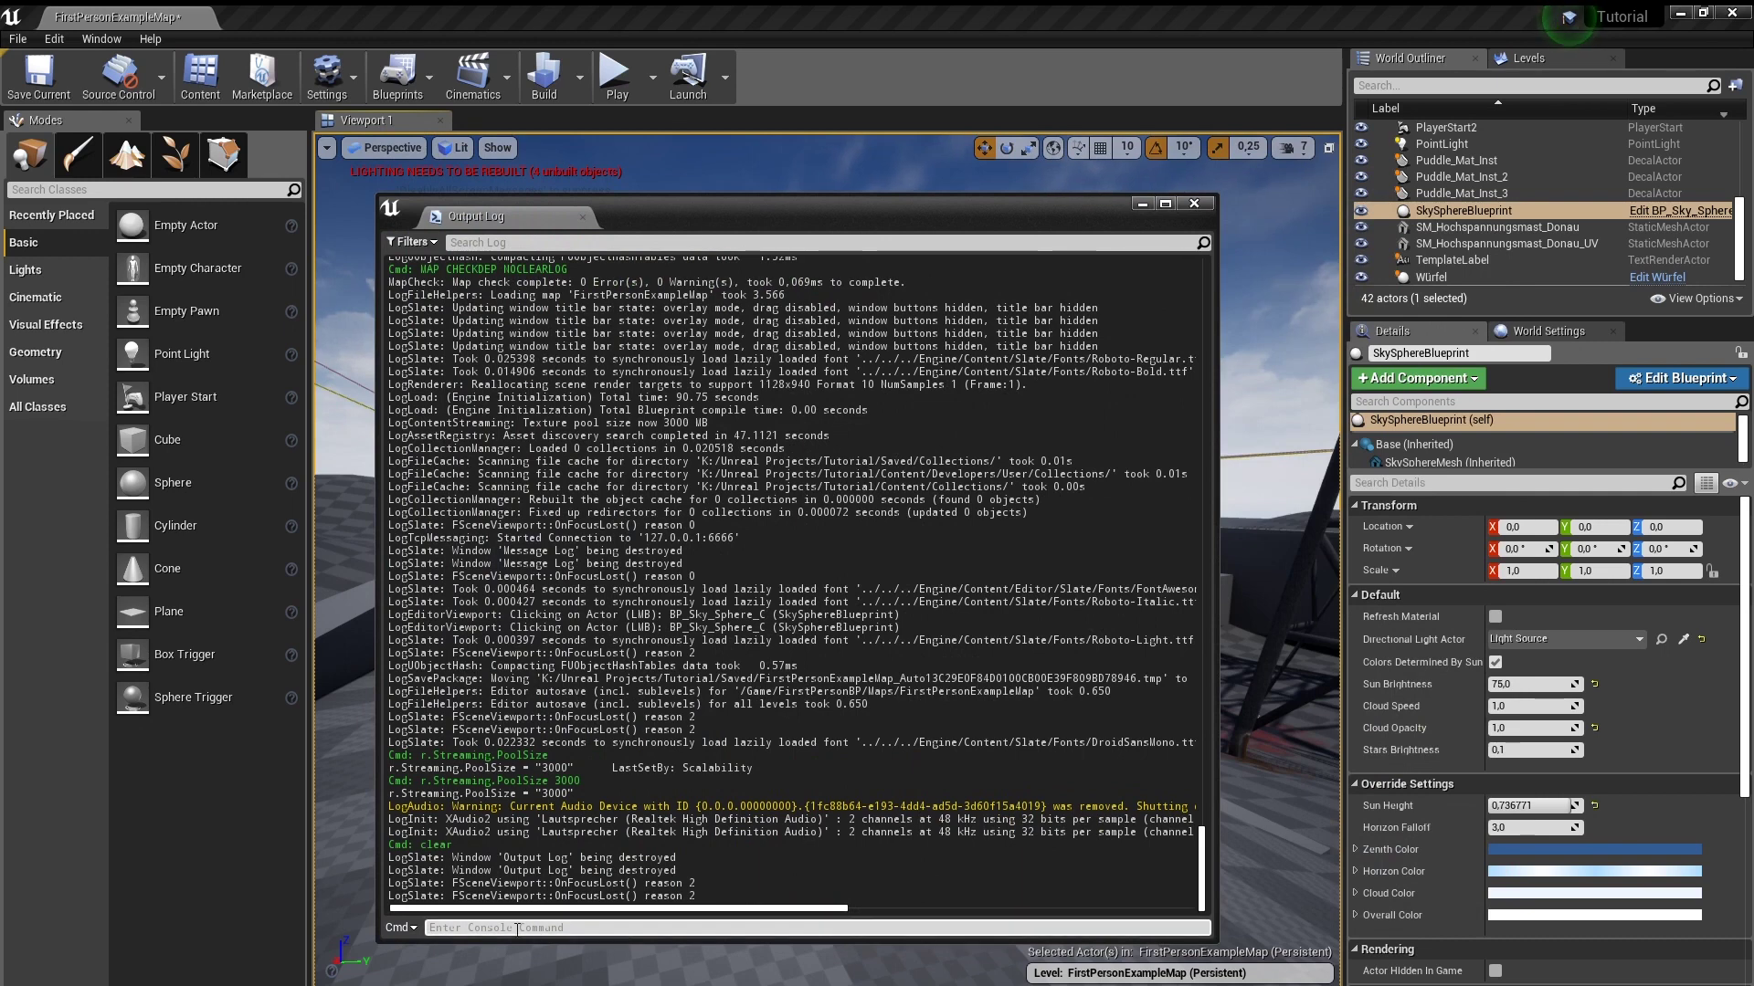
Step: Query r.Streaming.PoolSize in the console to see 3000, then clear the log
type("r.")
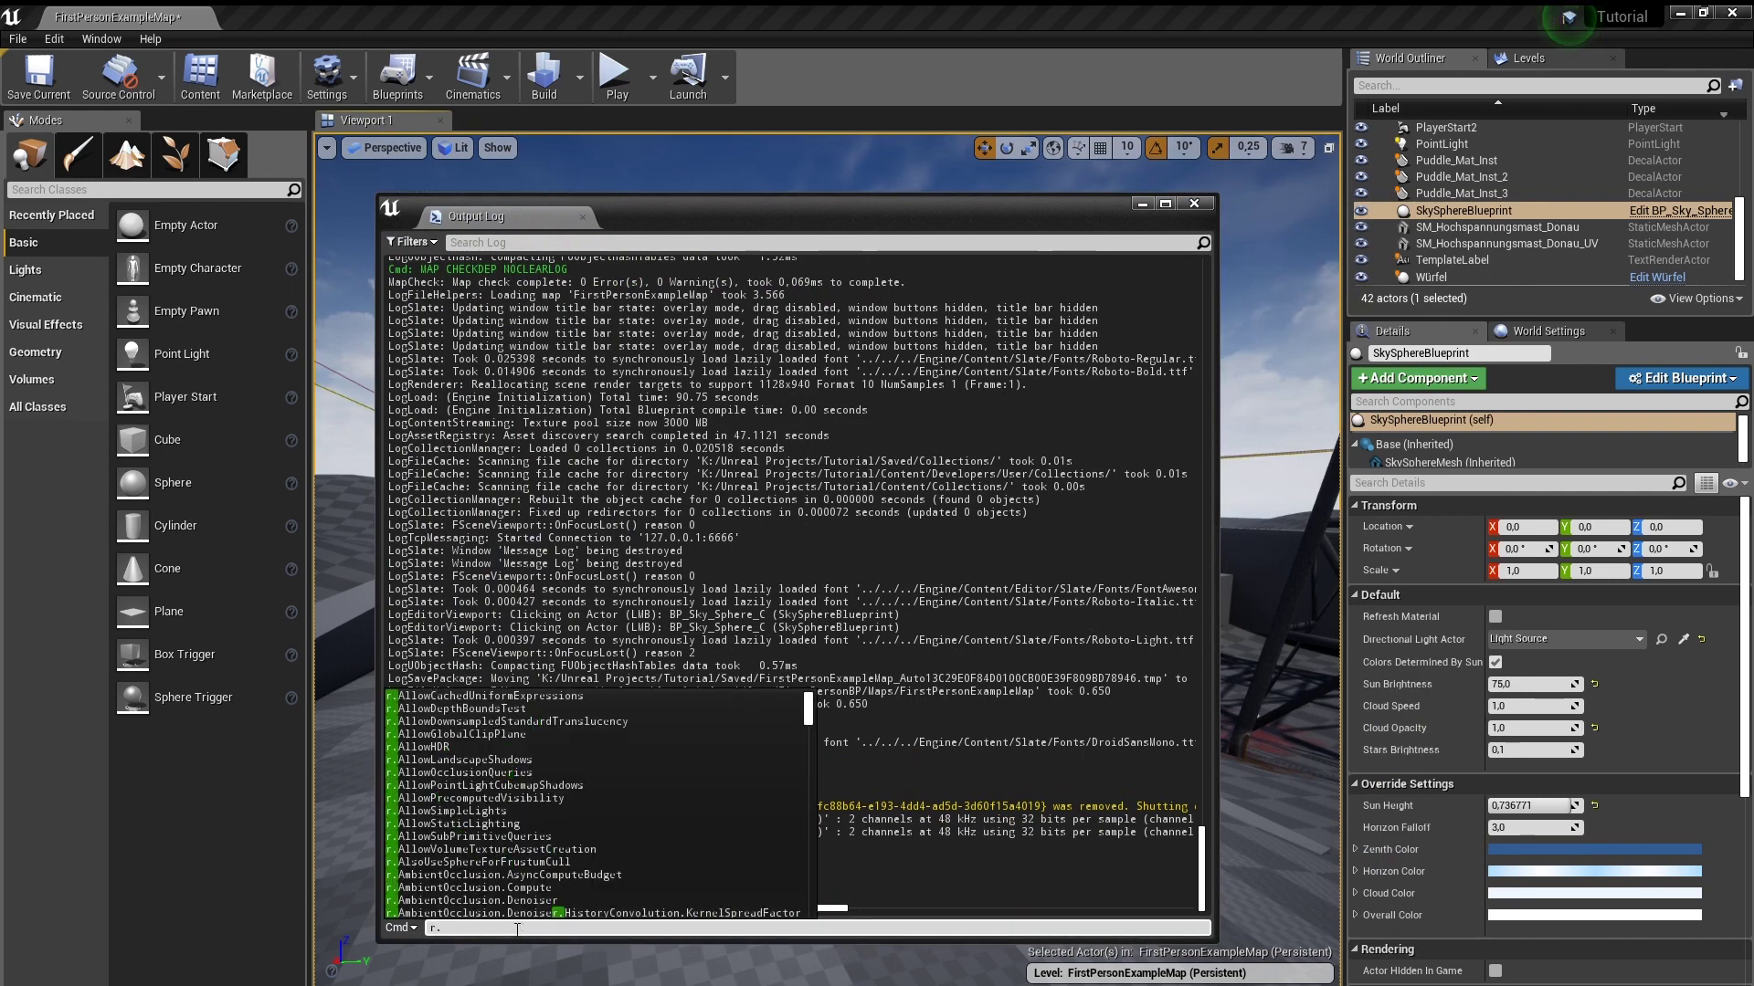
type("Streaming")
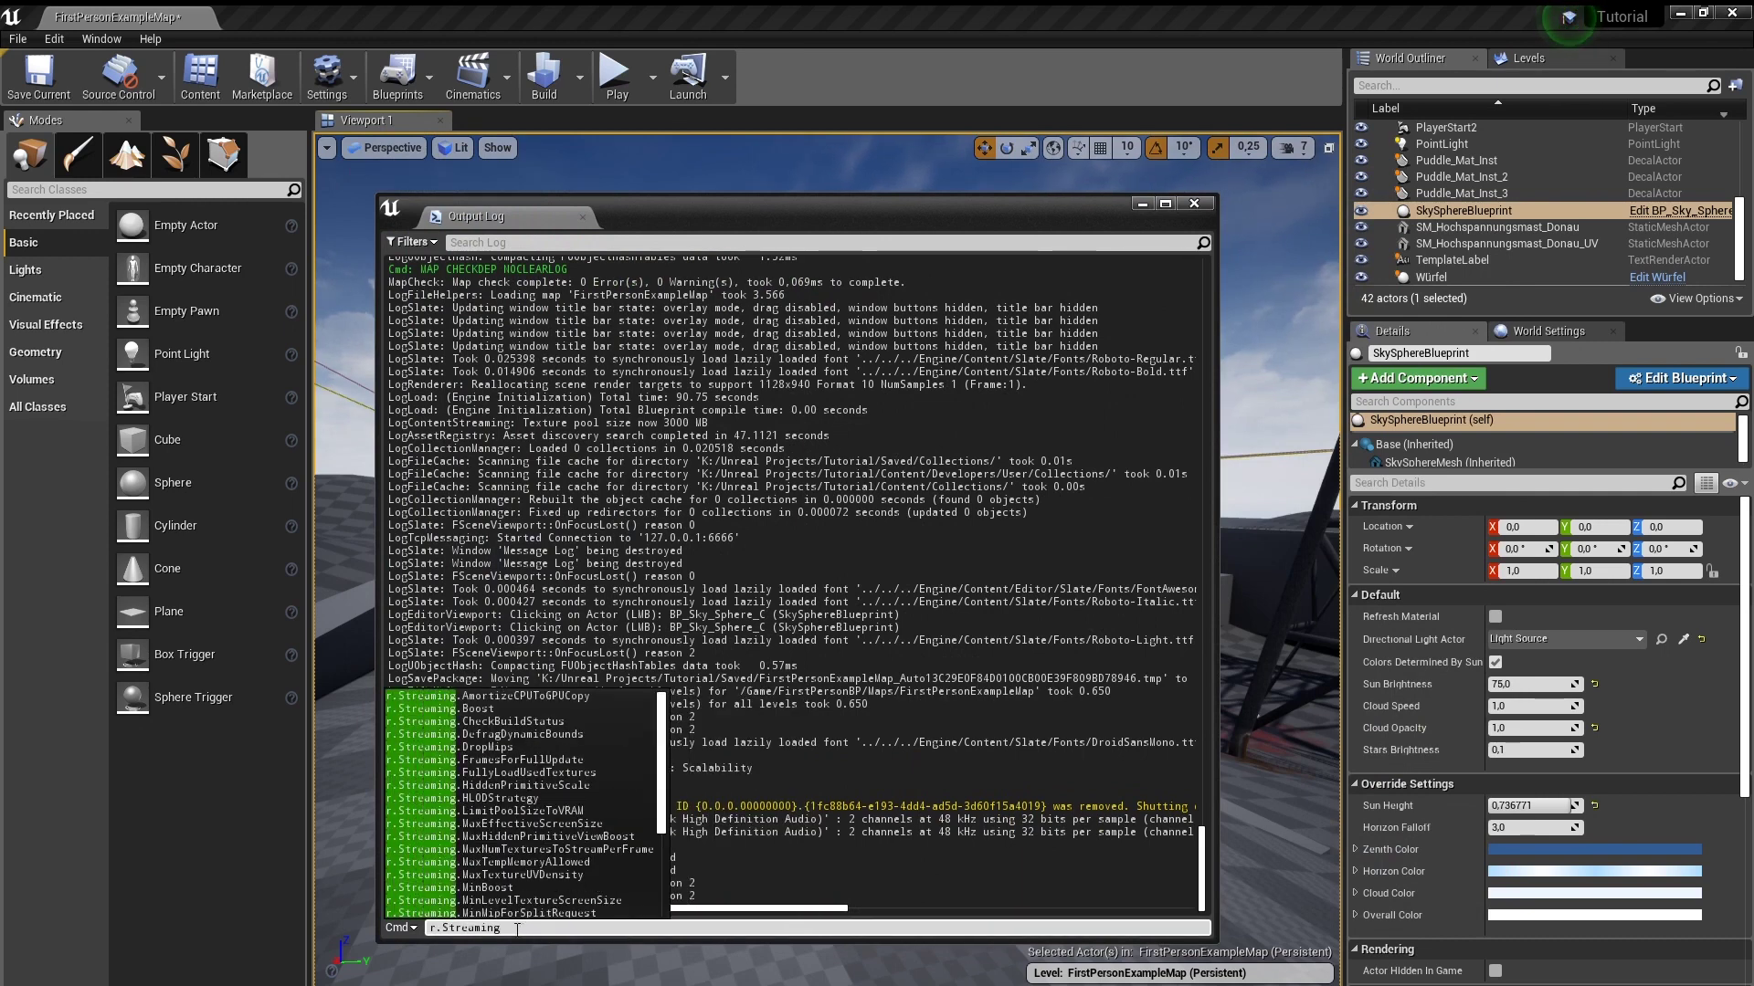
type(".Pool")
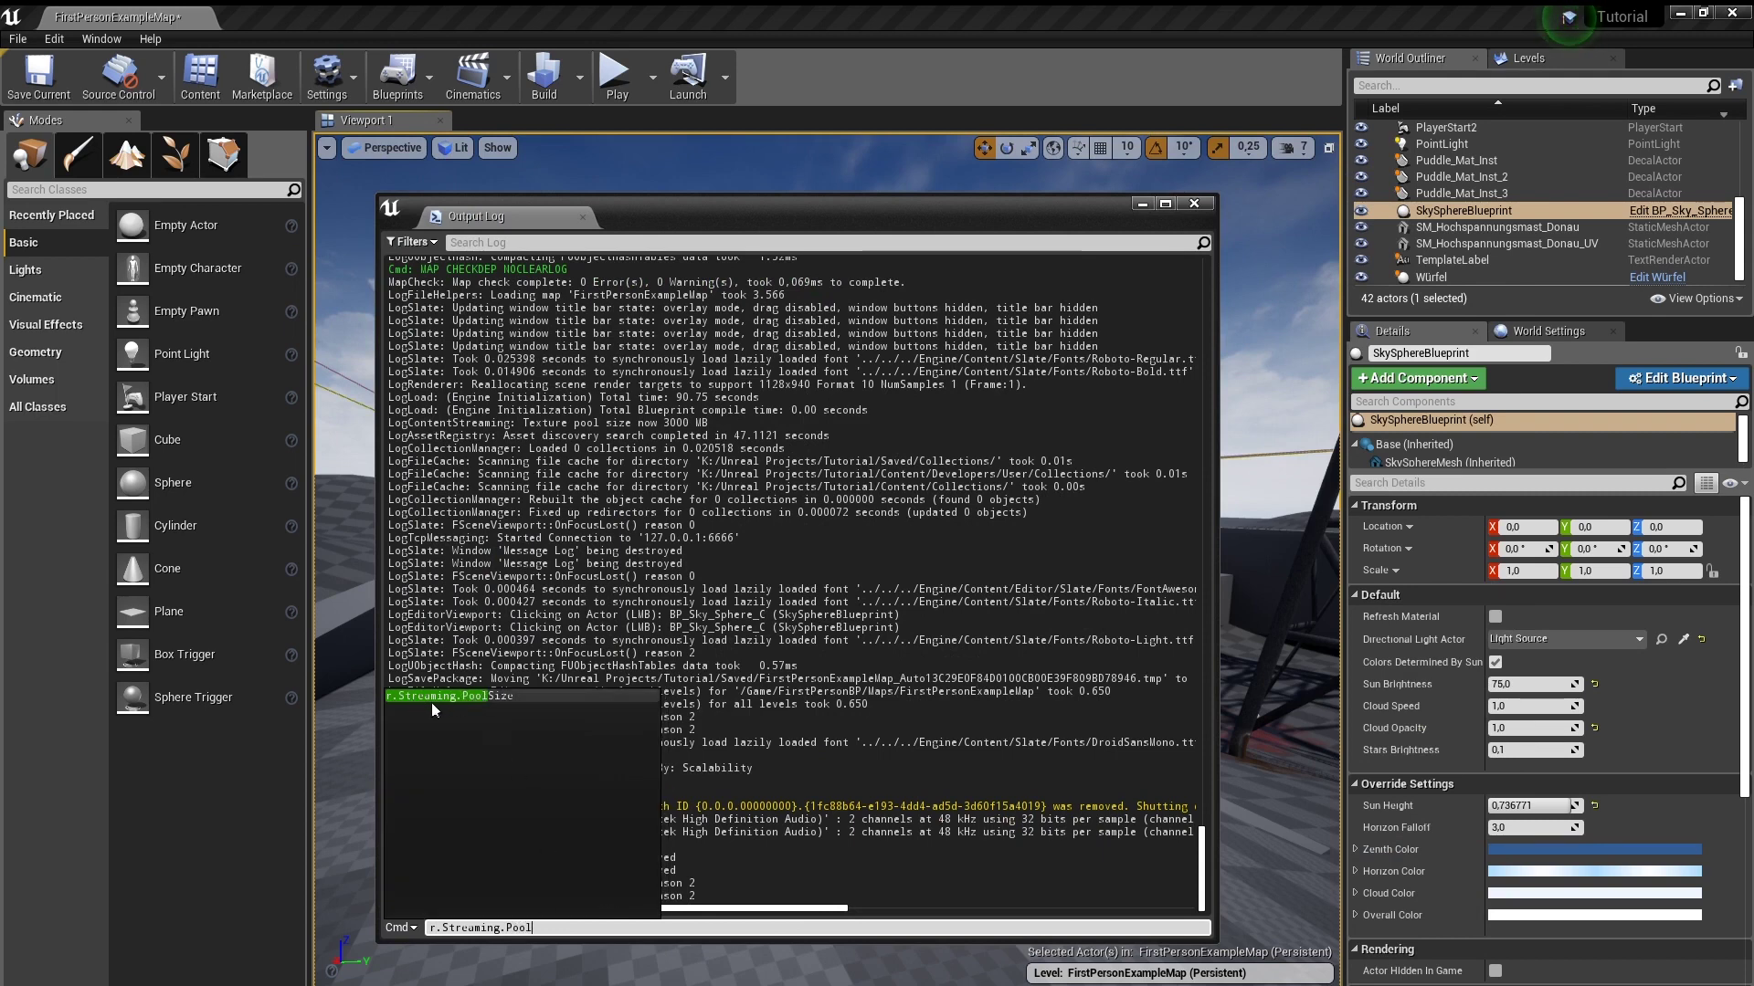
left_click(510, 700)
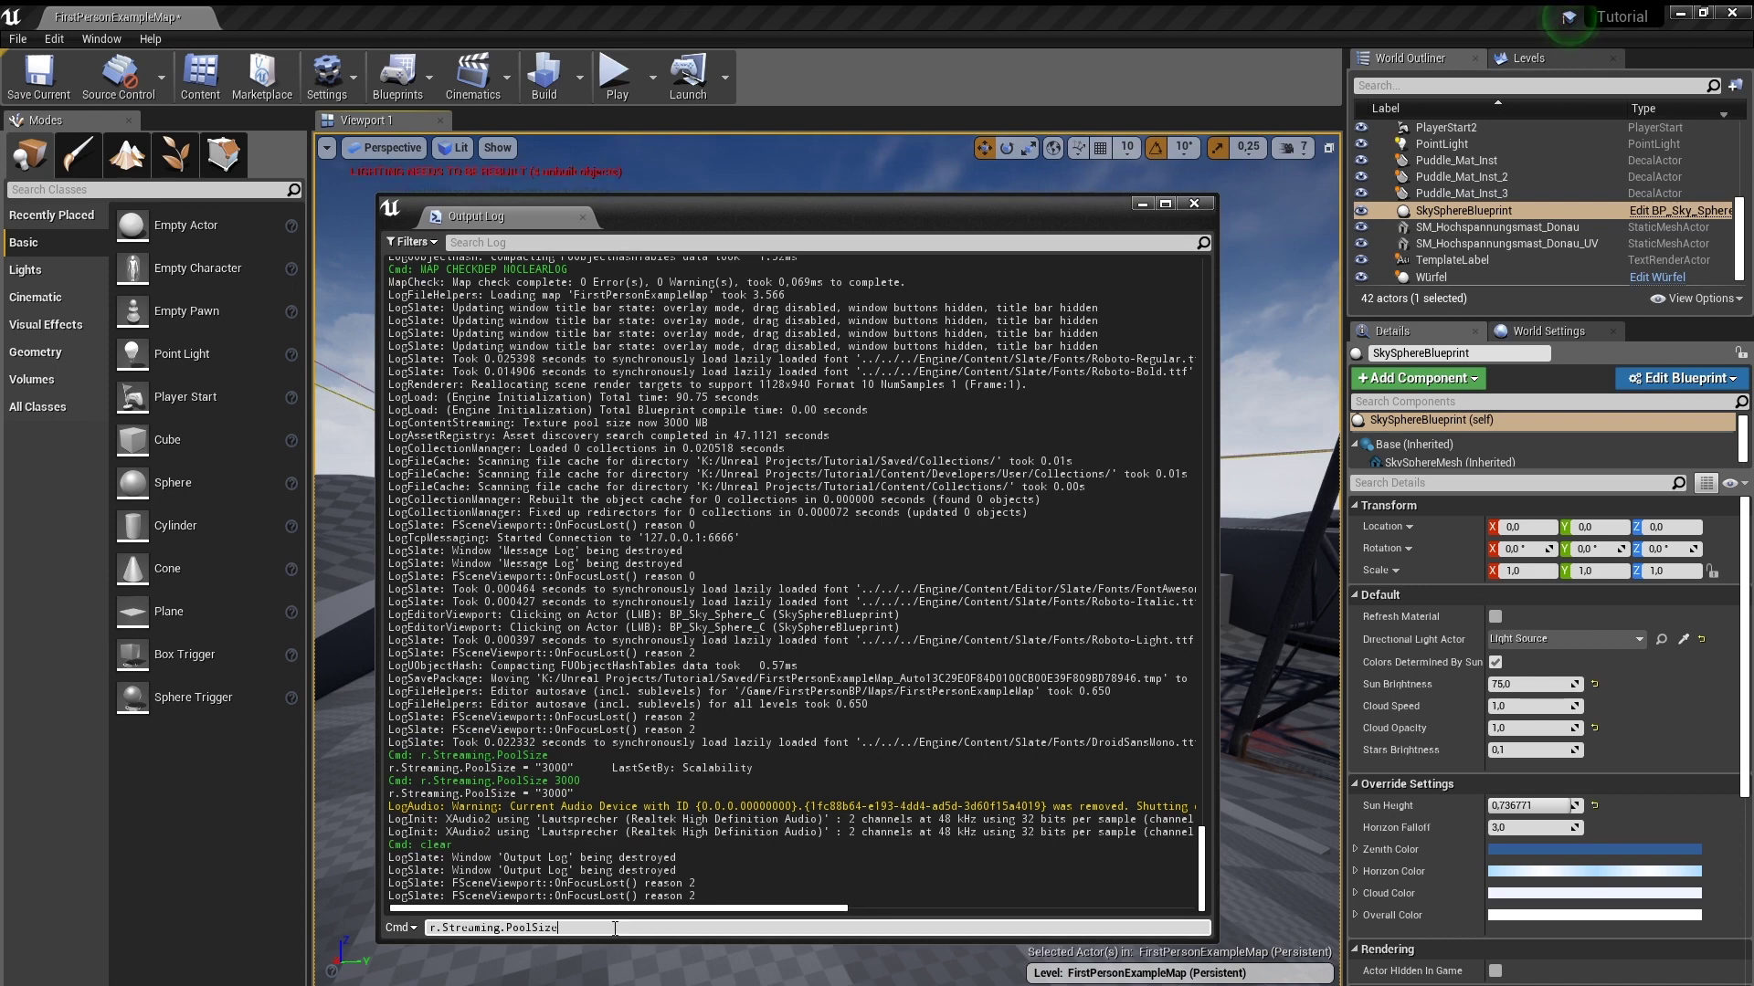
key("Return")
right_click(664, 609)
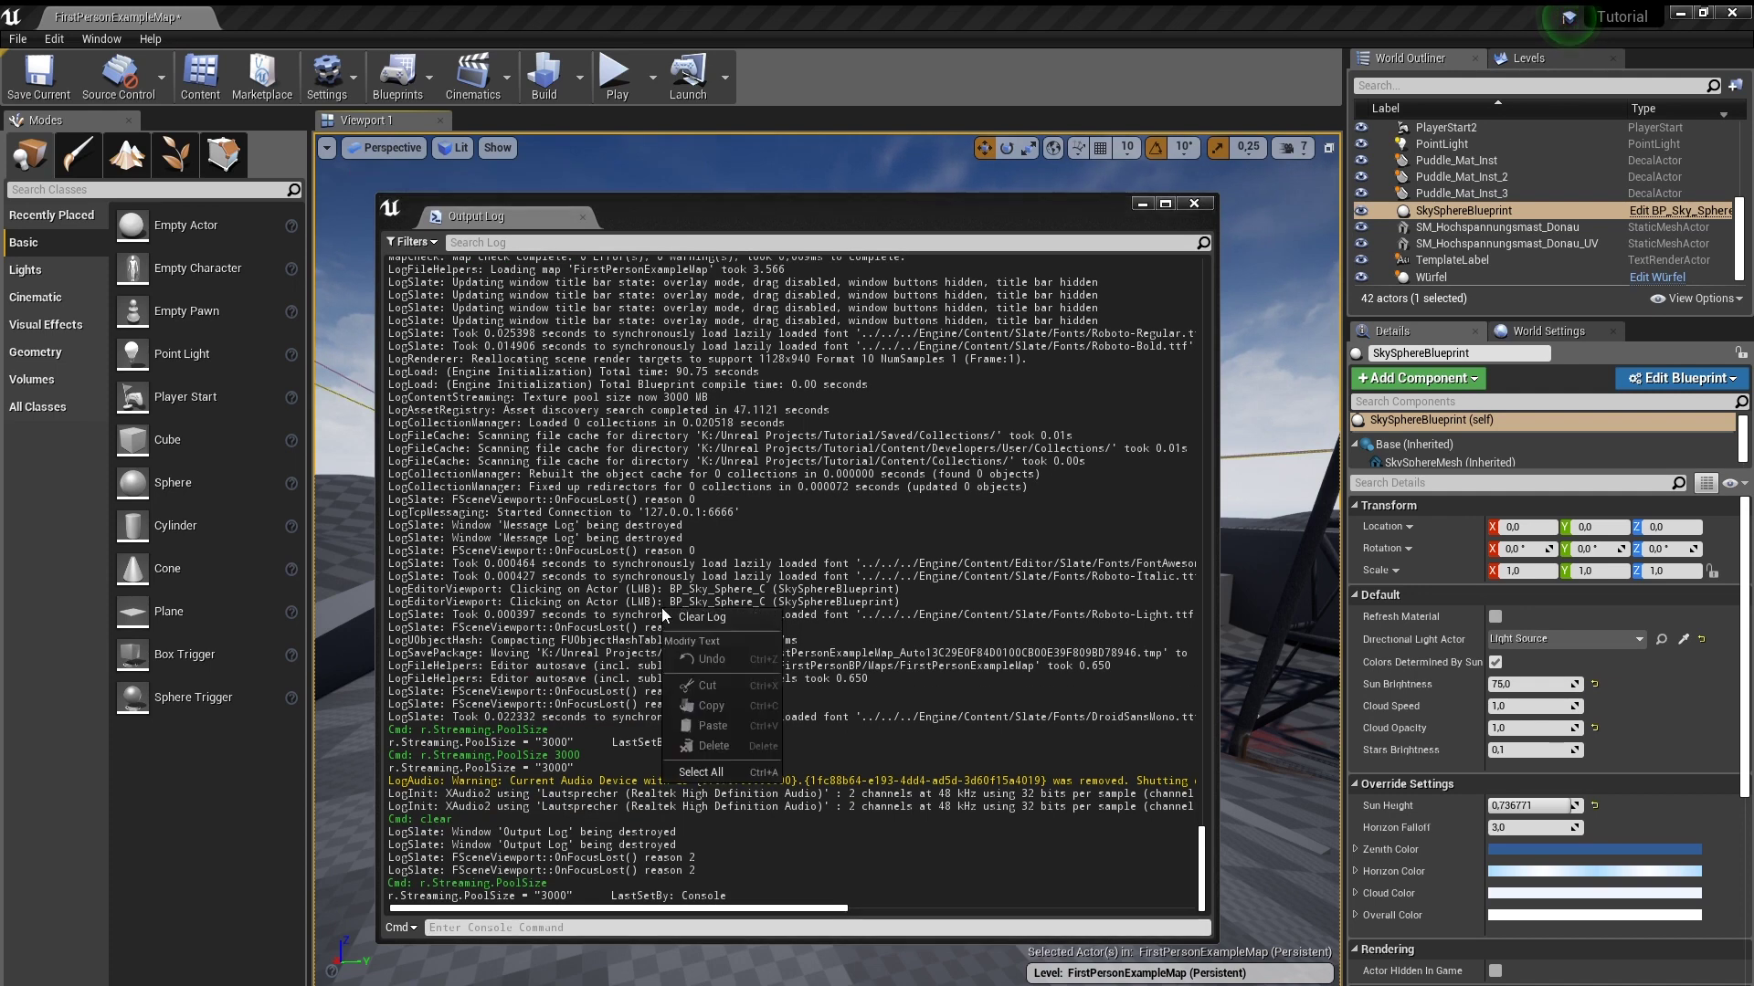
left_click(754, 622)
Step: Rerun the pool size query, then set r.Streaming.PoolSize to 3000 in the console
left_click(605, 927)
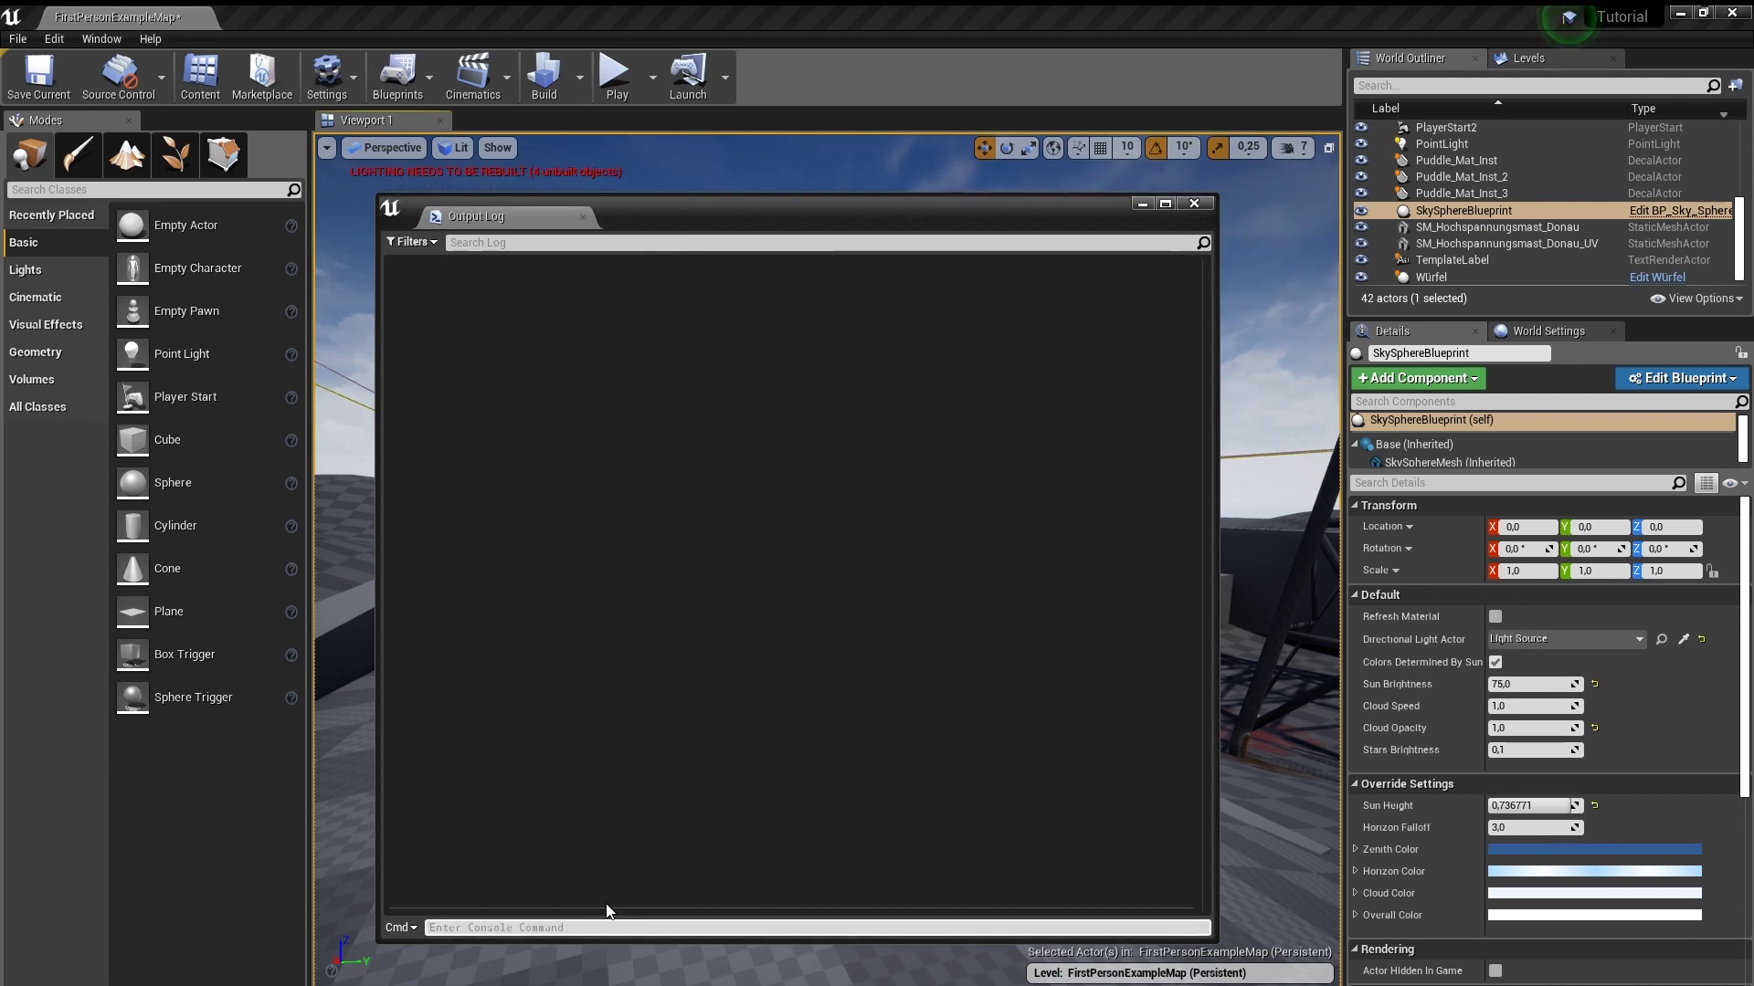
key("Up")
key("Return")
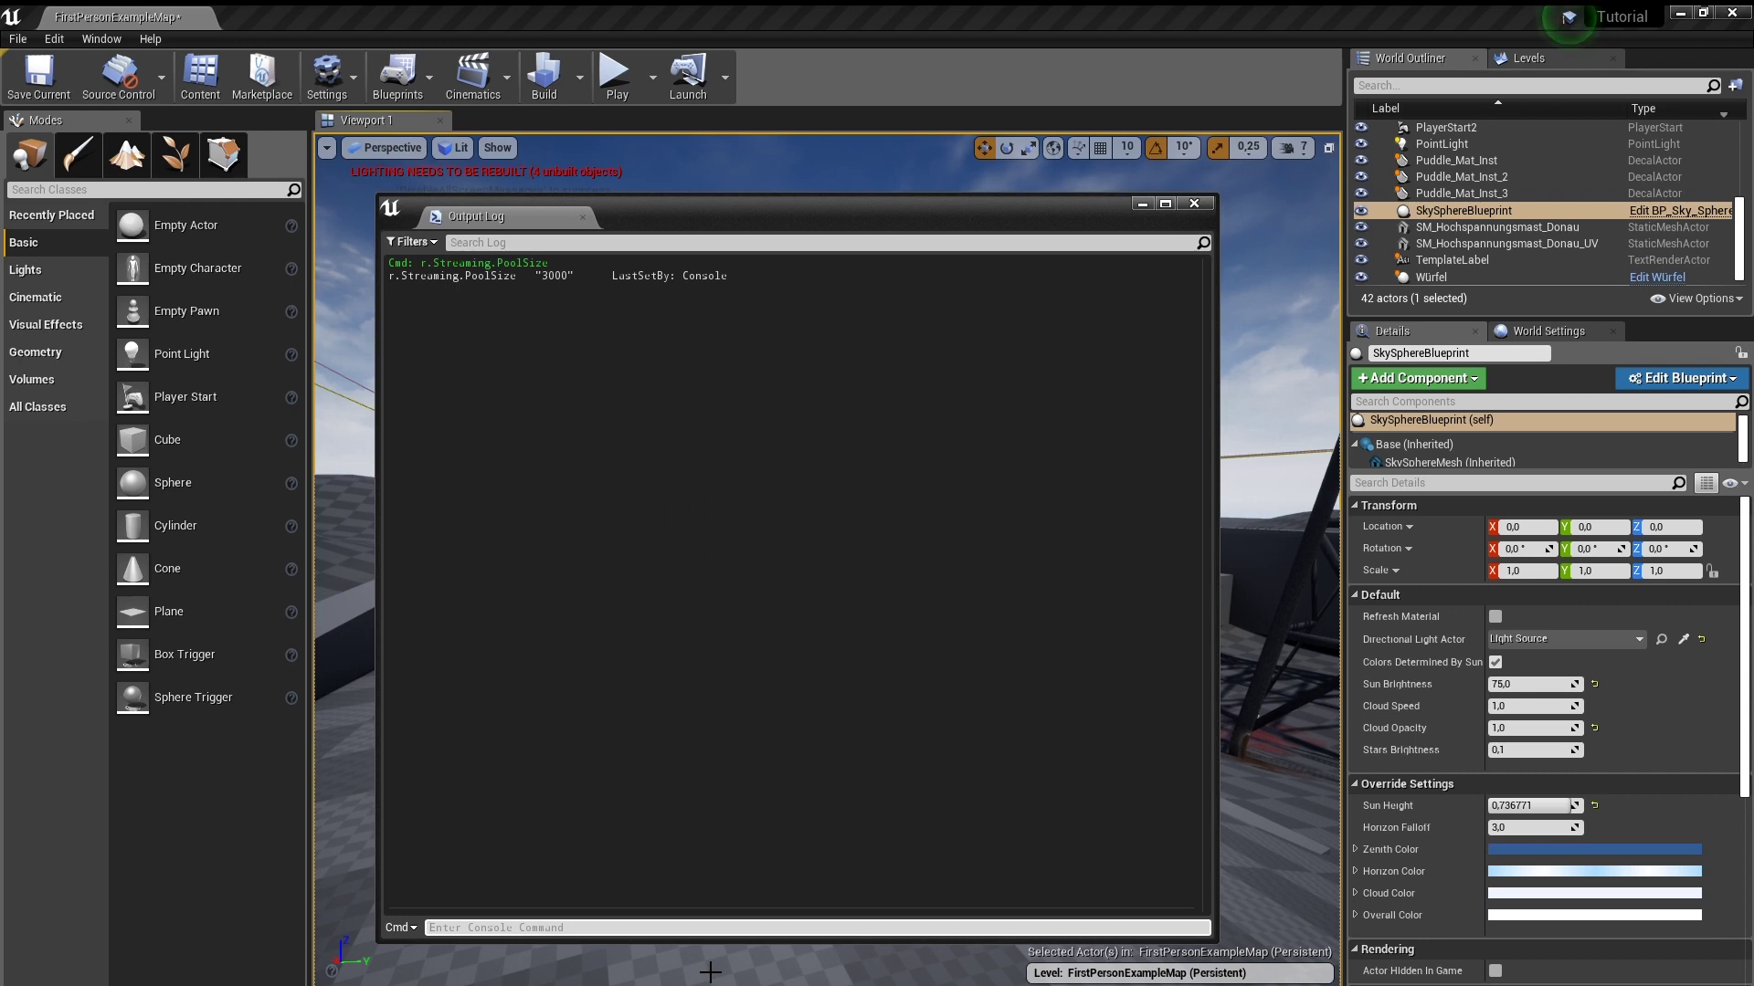
key("Up")
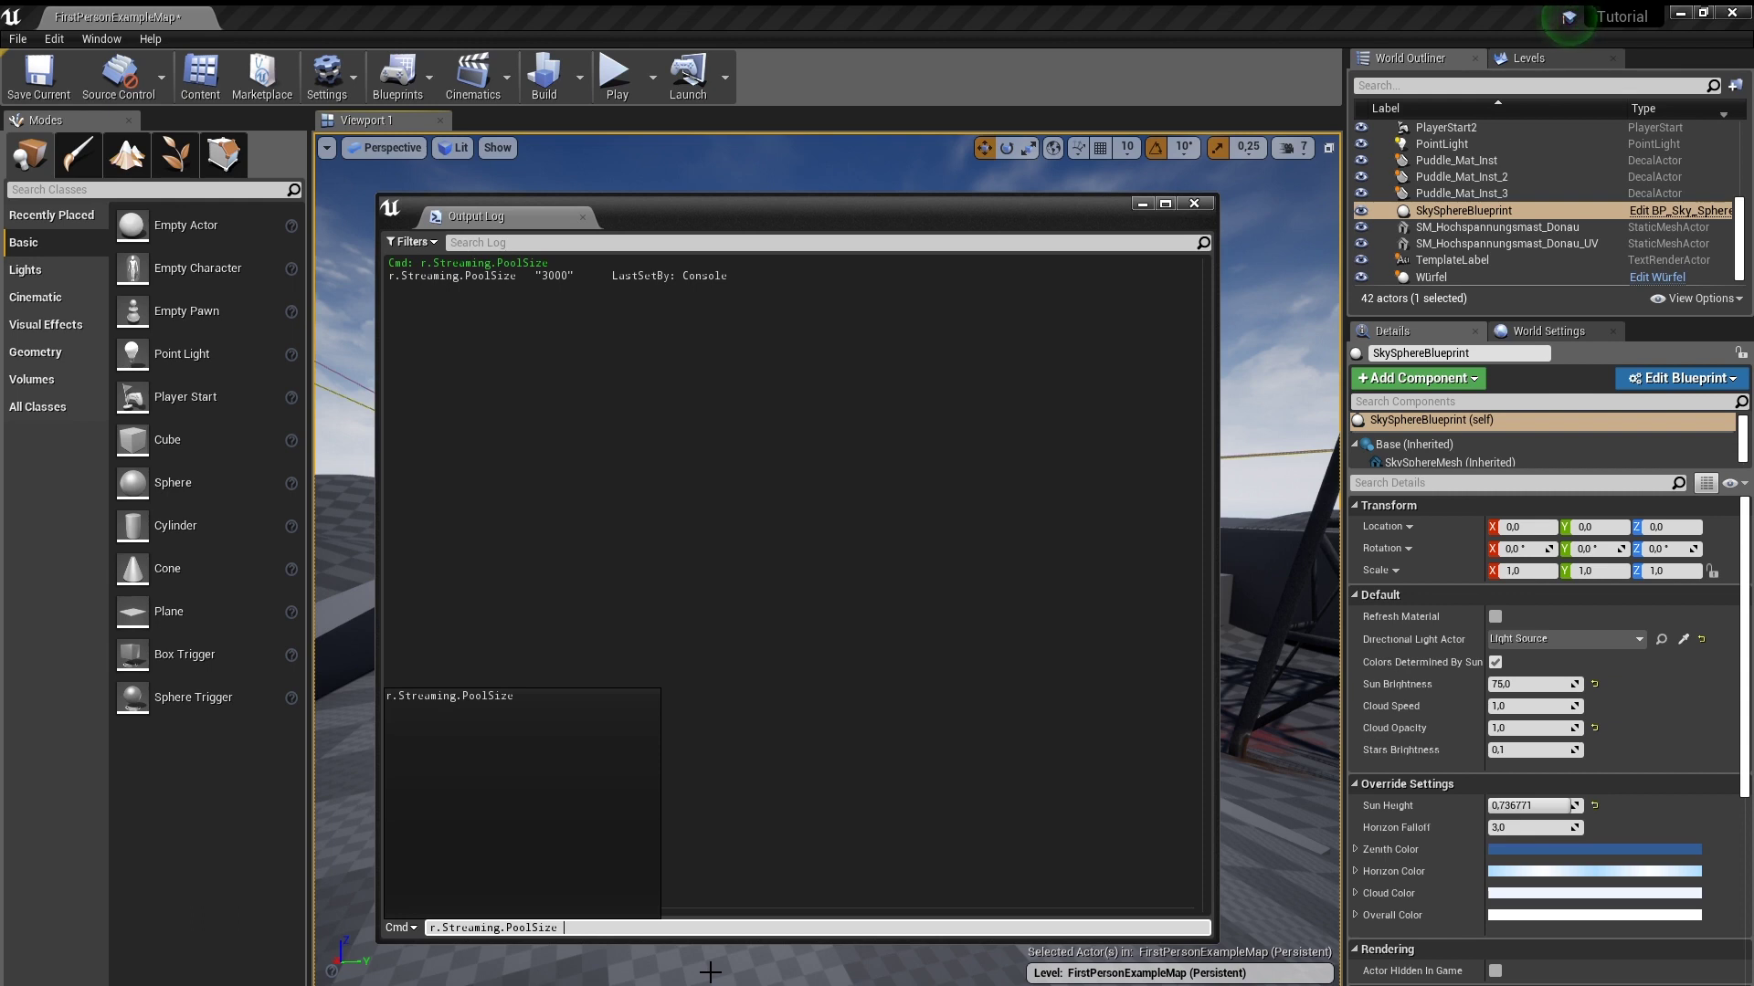
type("3000")
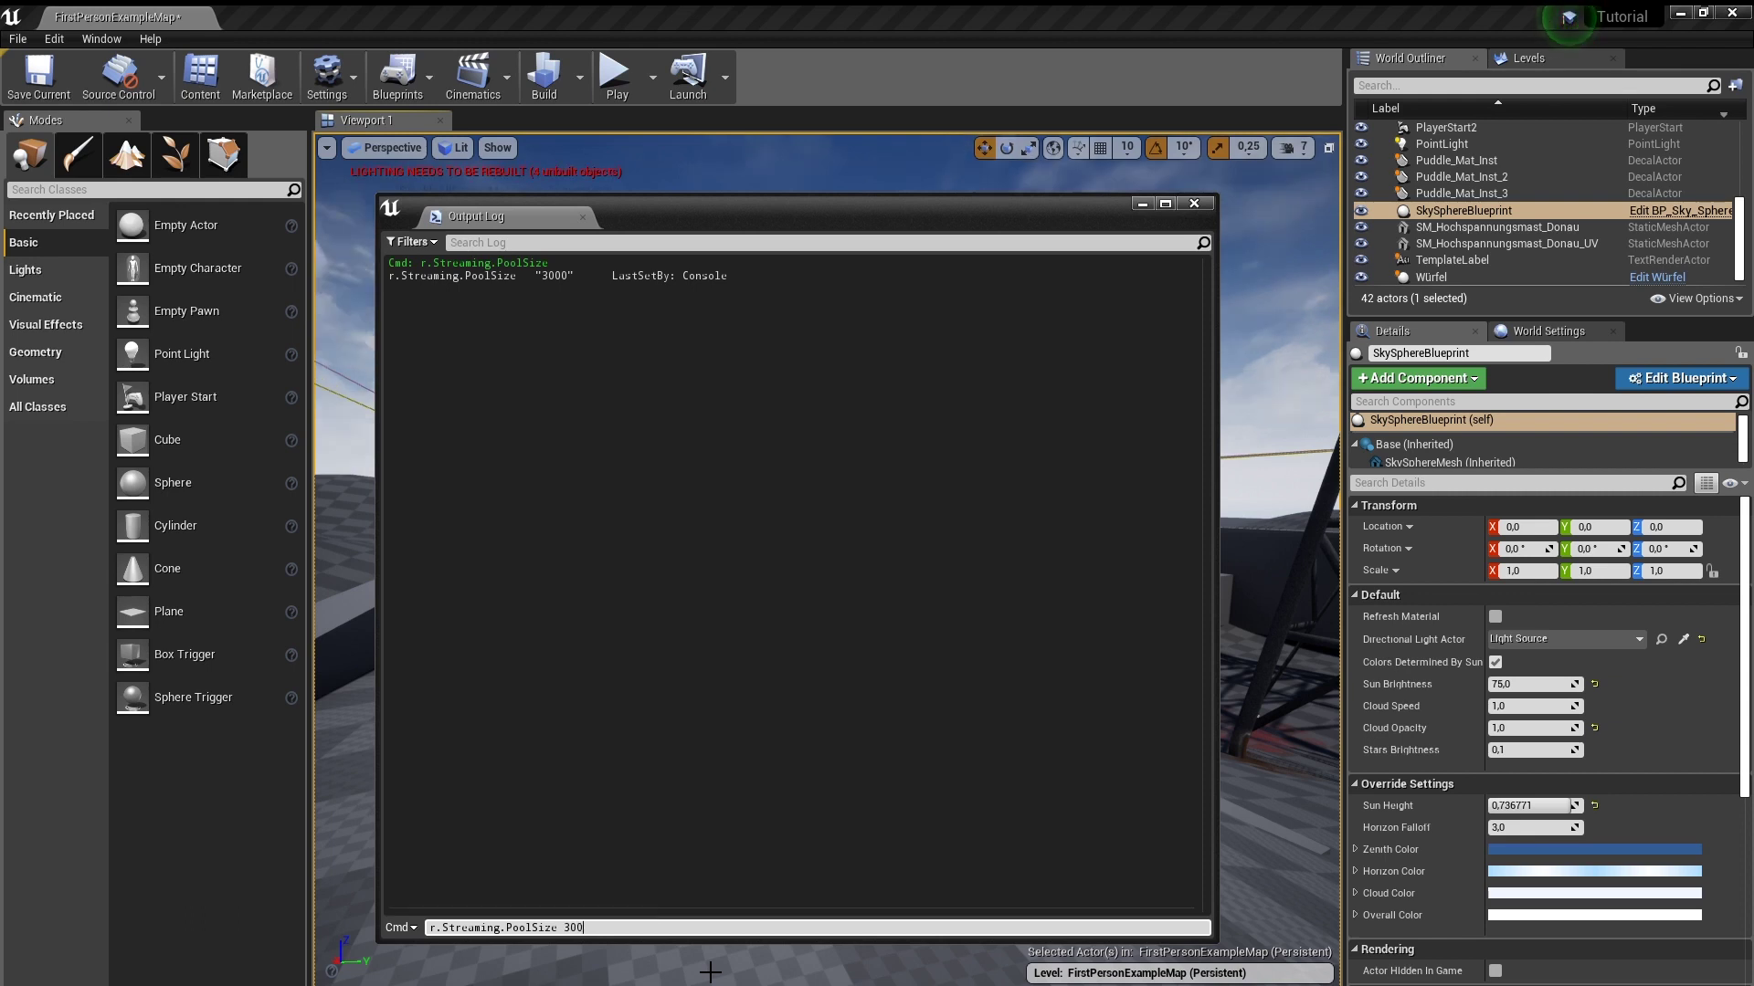
key("Return")
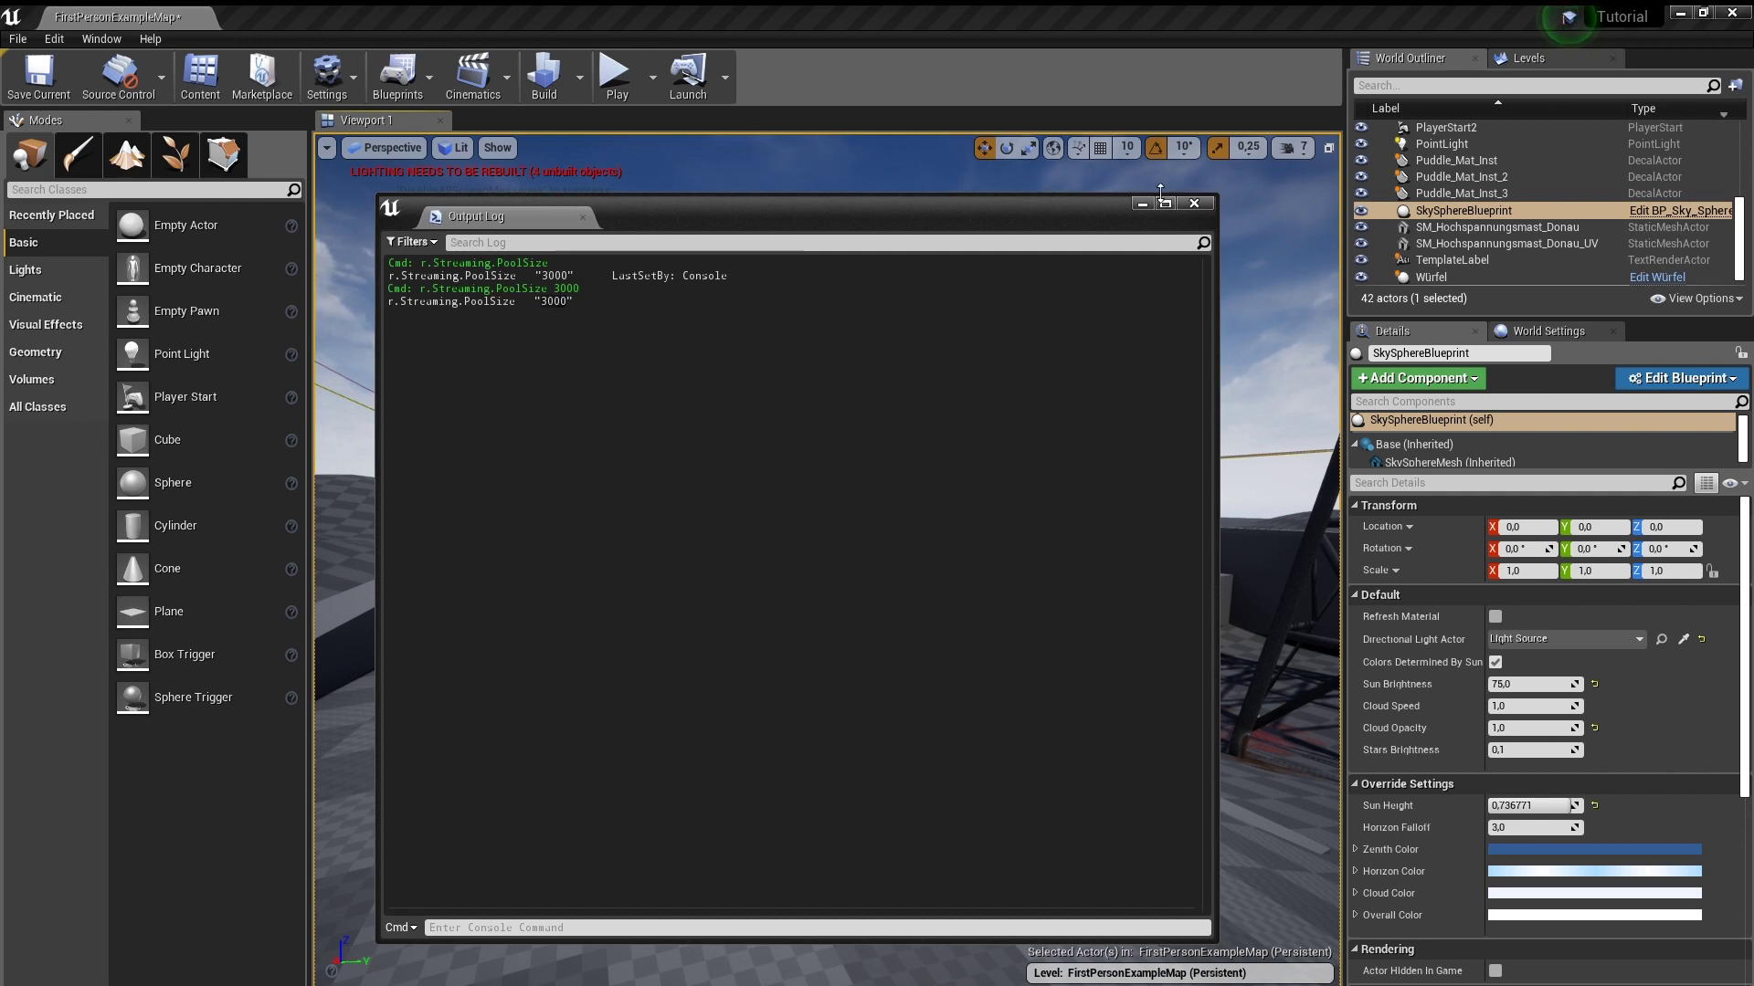
Step: Close the Output Log window to return to the level viewport
left_click(97, 42)
mouse_move(175, 356)
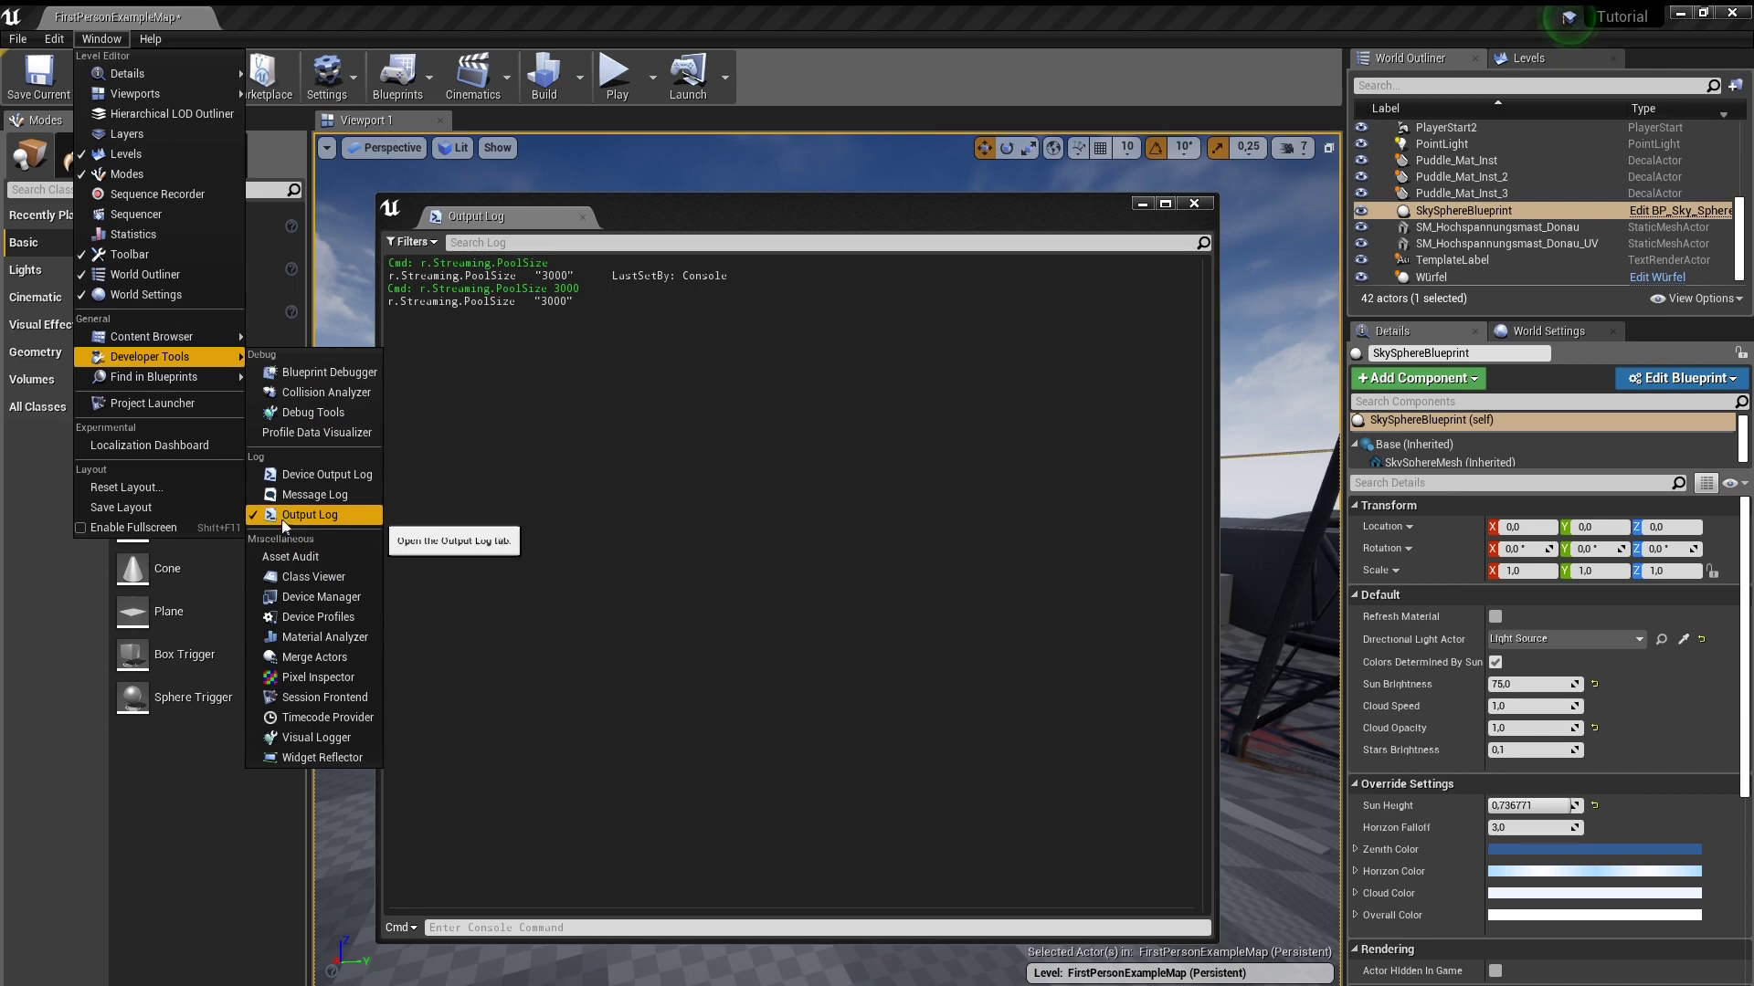
left_click(1194, 203)
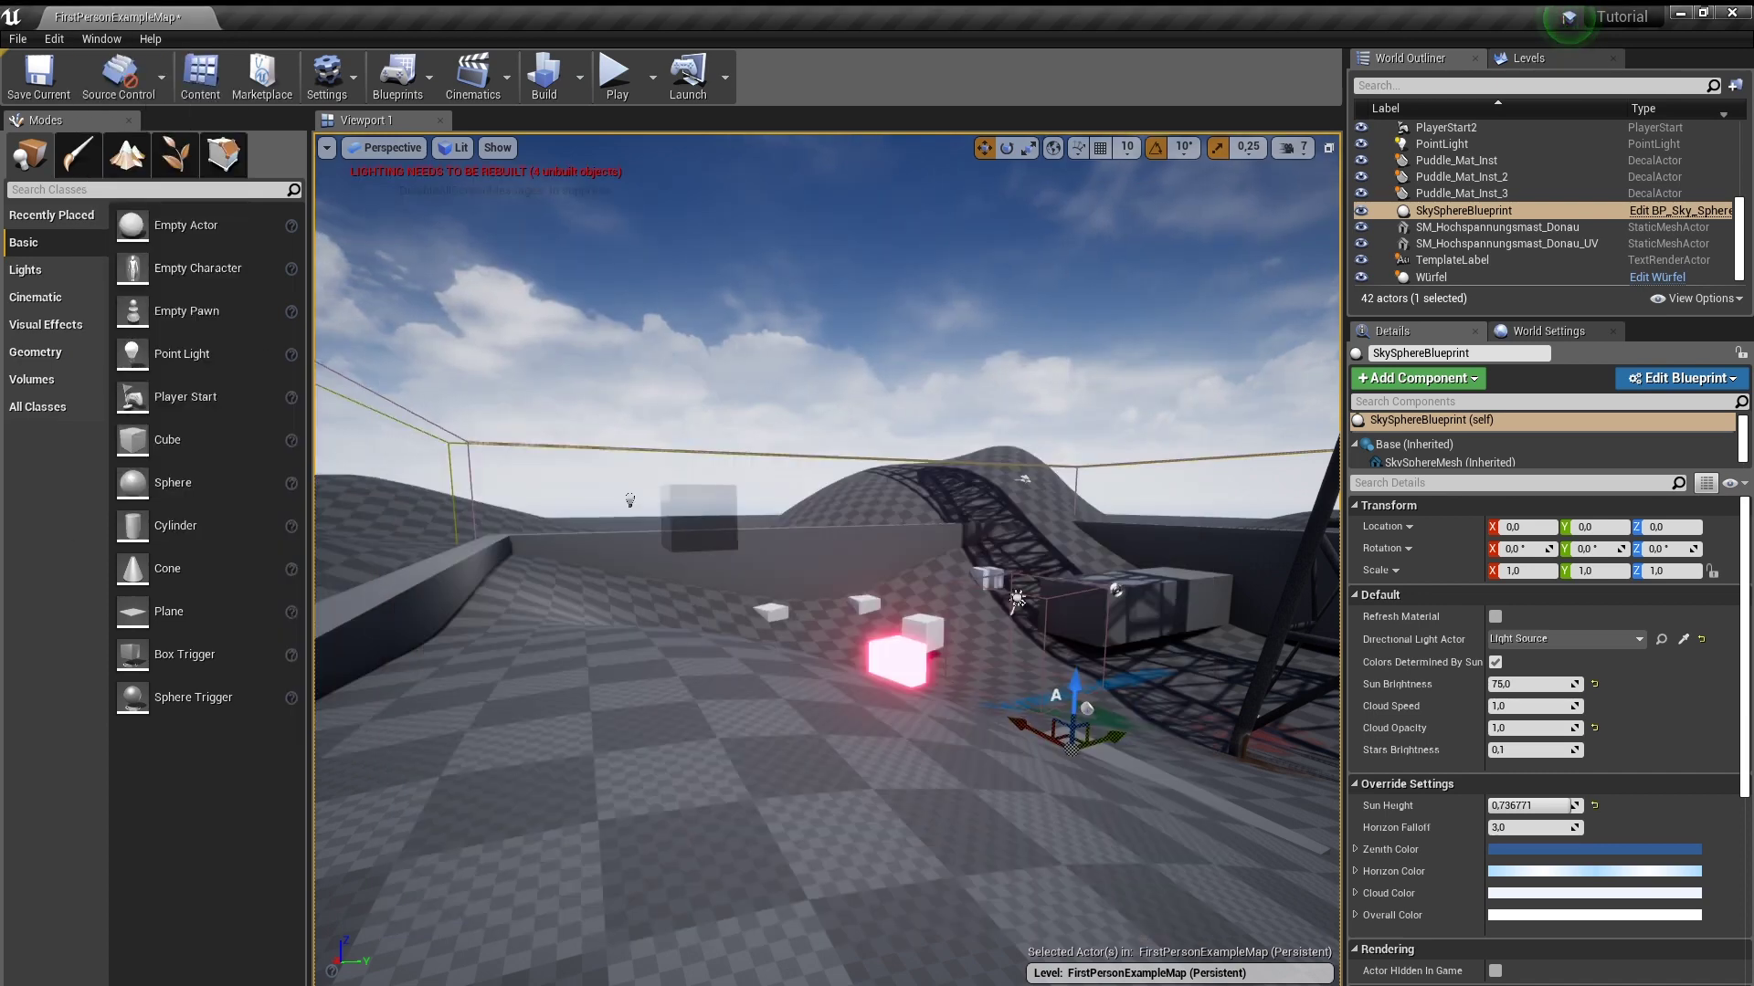
Step: In File Explorer, navigate into UE_4.23\Engine\Config
key("alt+Tab")
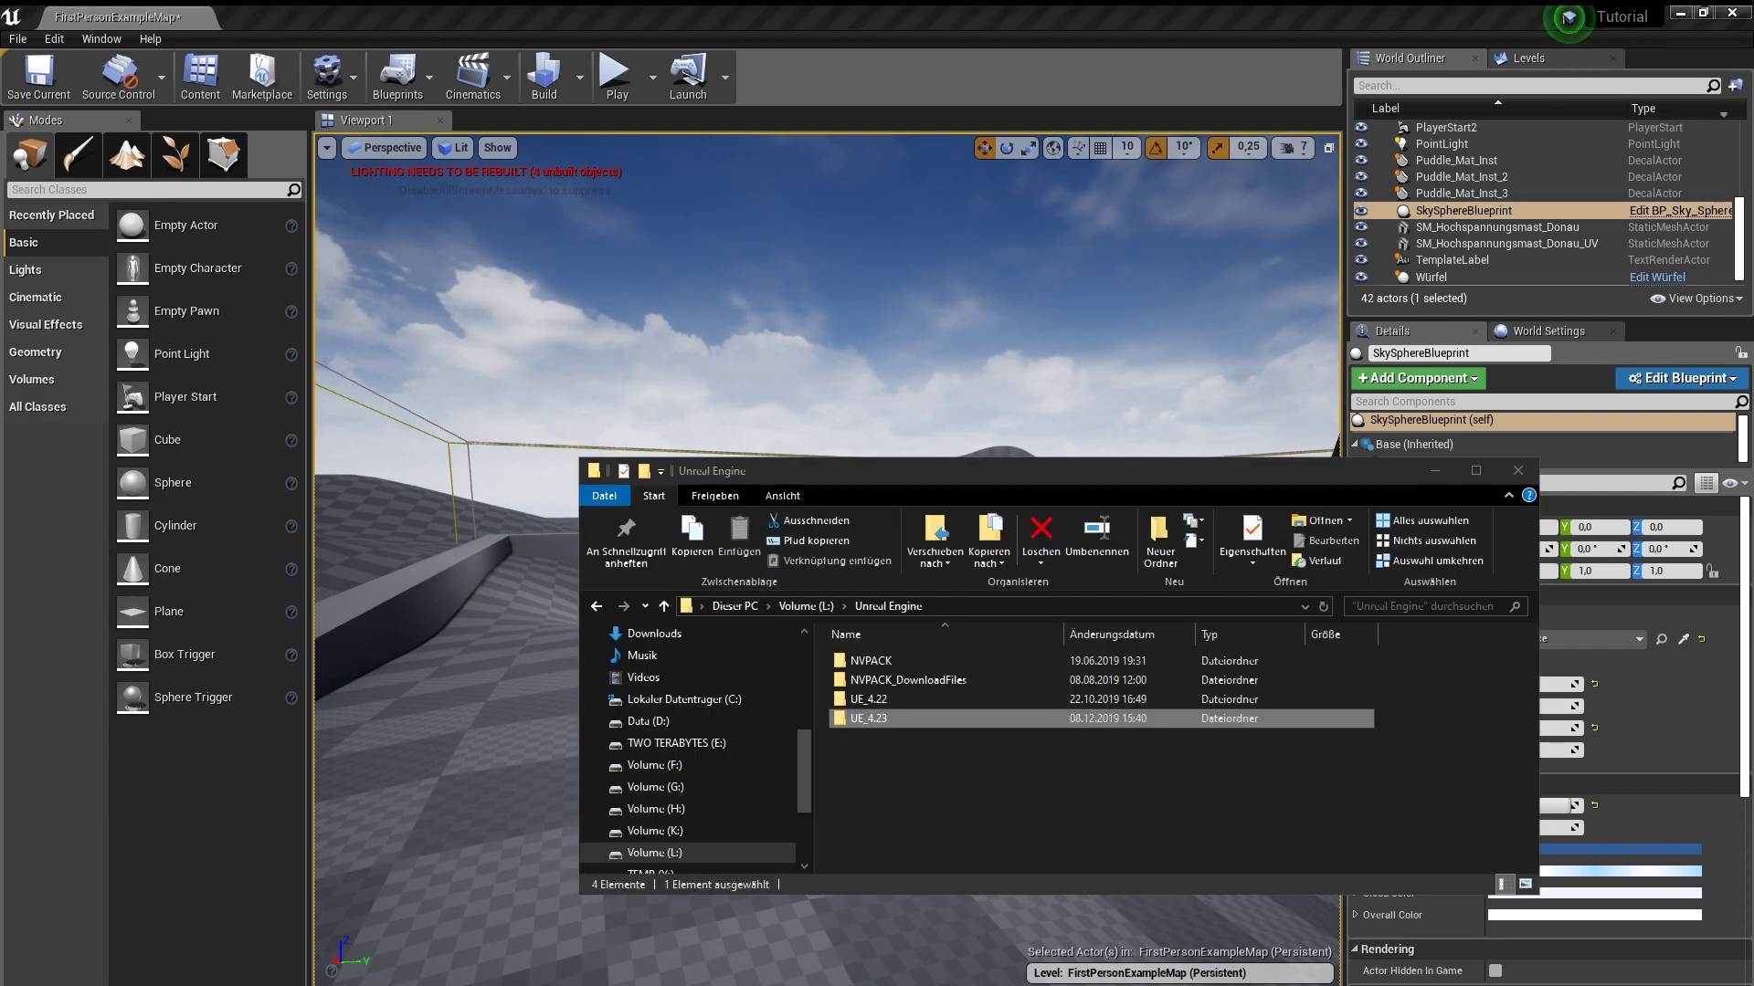
left_click_drag(952, 808, 901, 699)
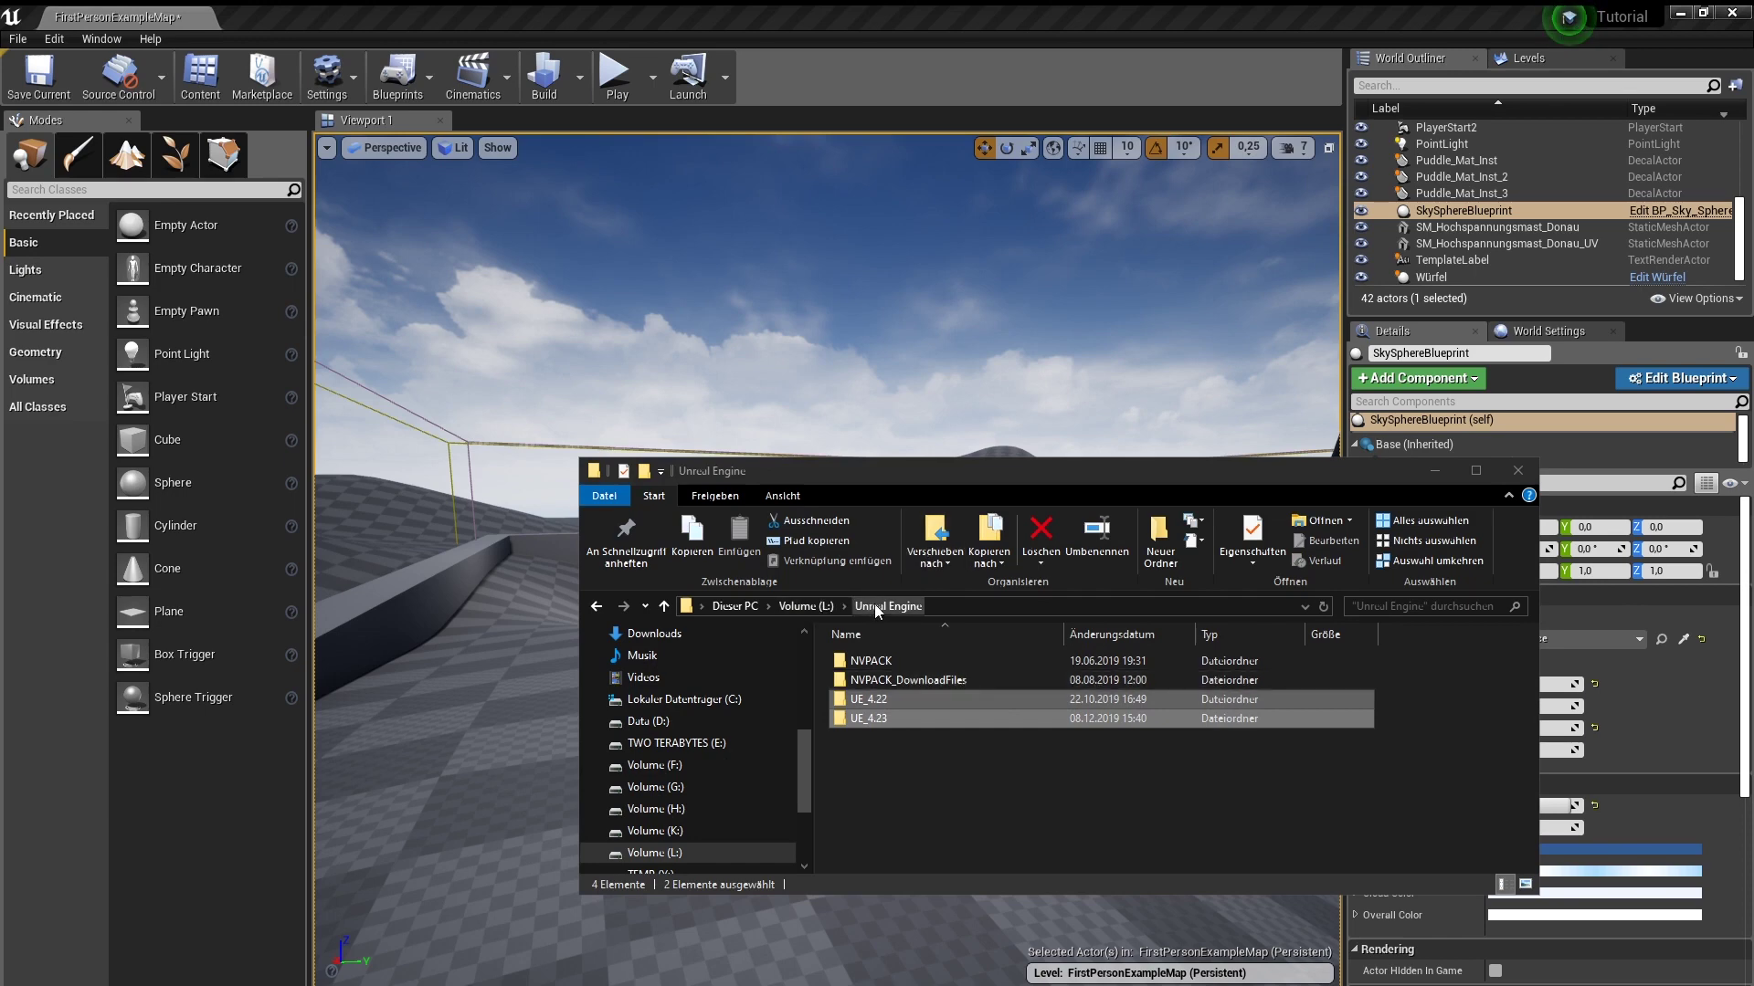
left_click(881, 741)
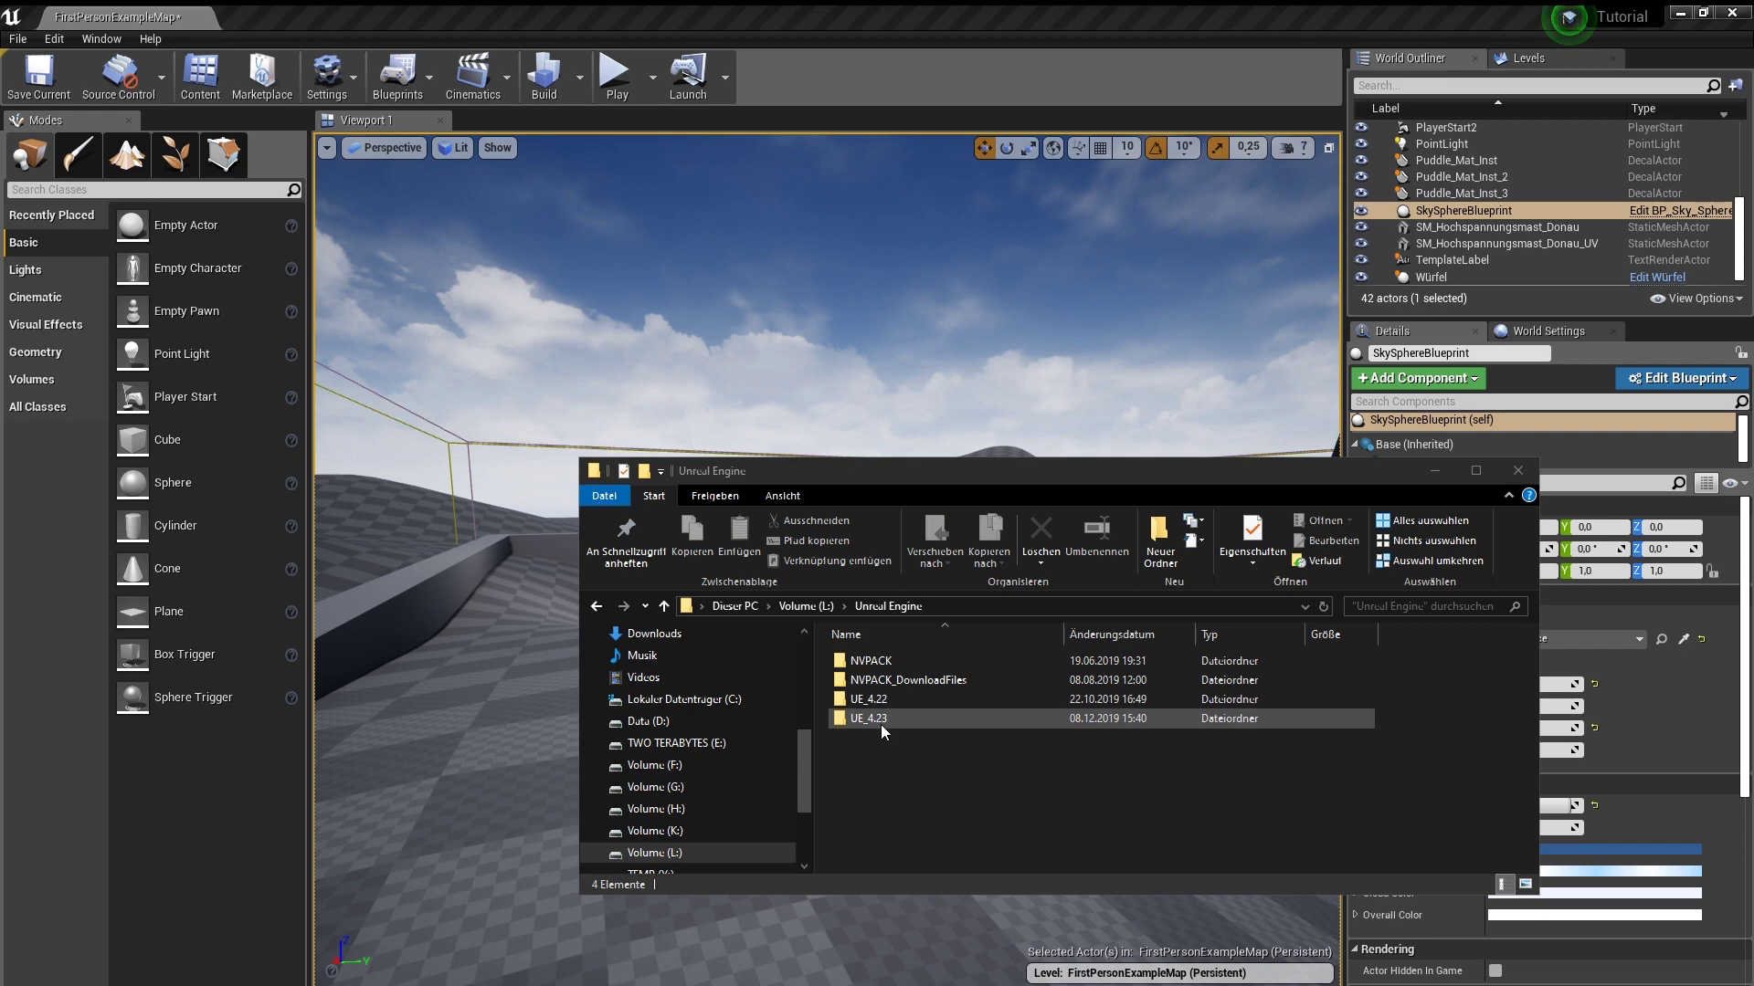
double_click(882, 729)
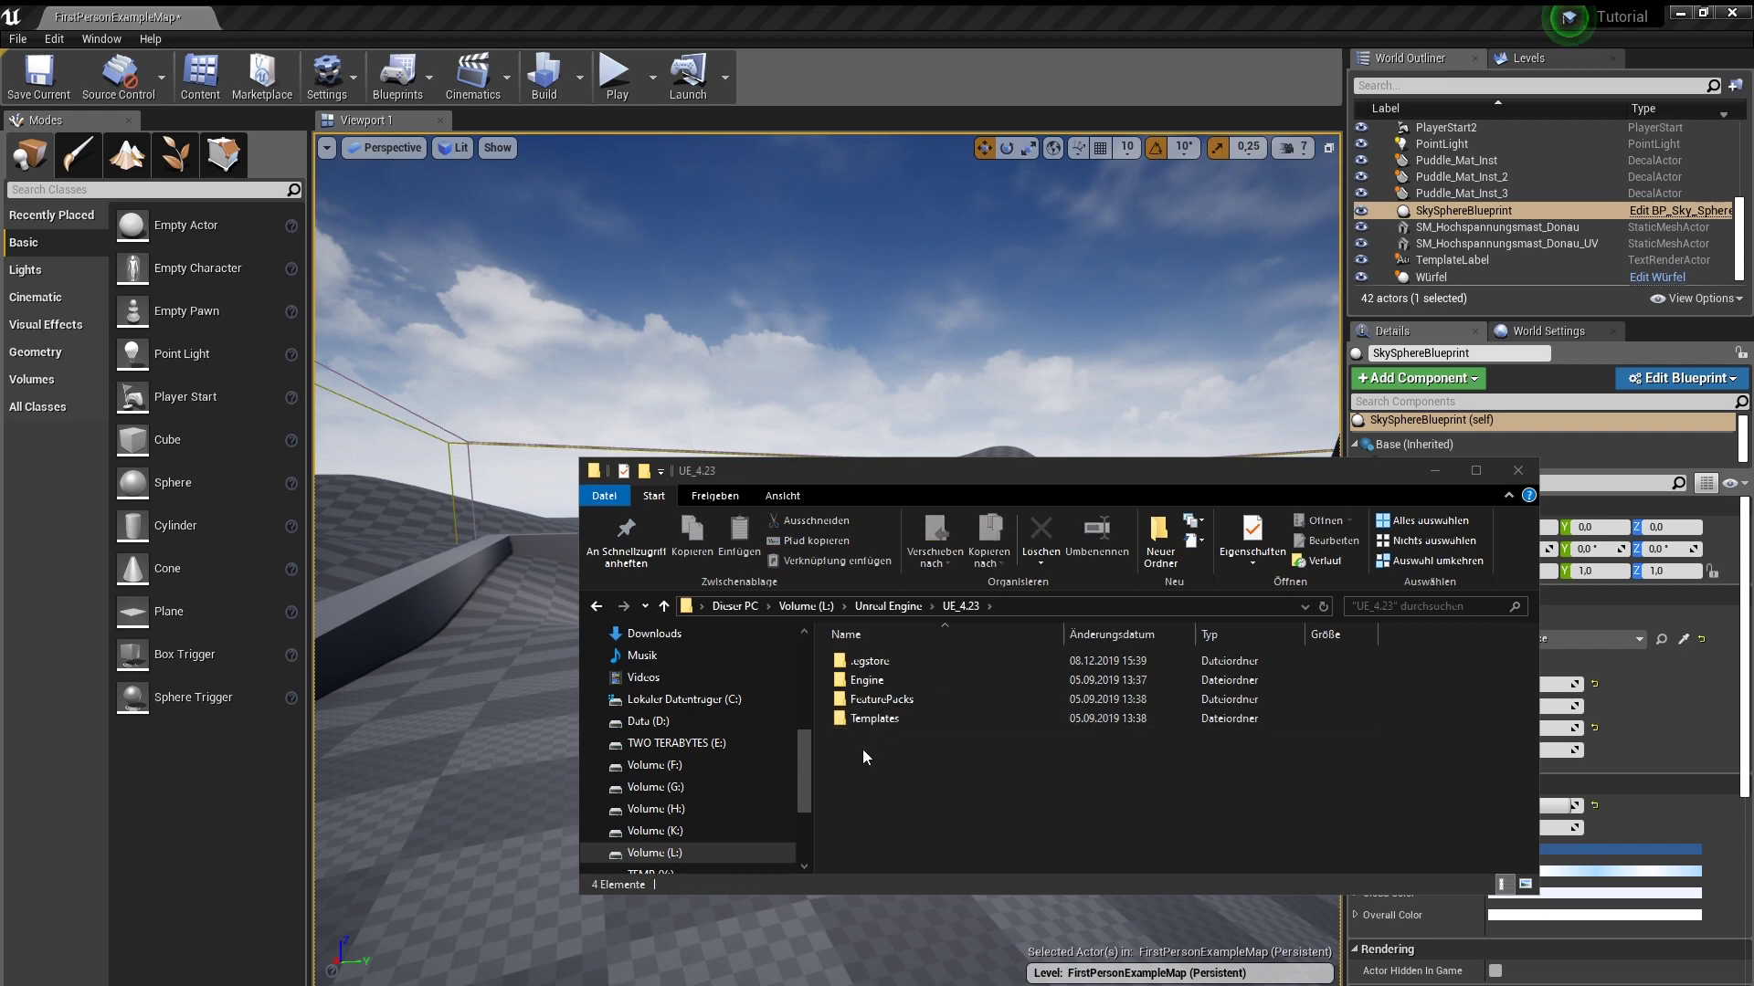
double_click(880, 678)
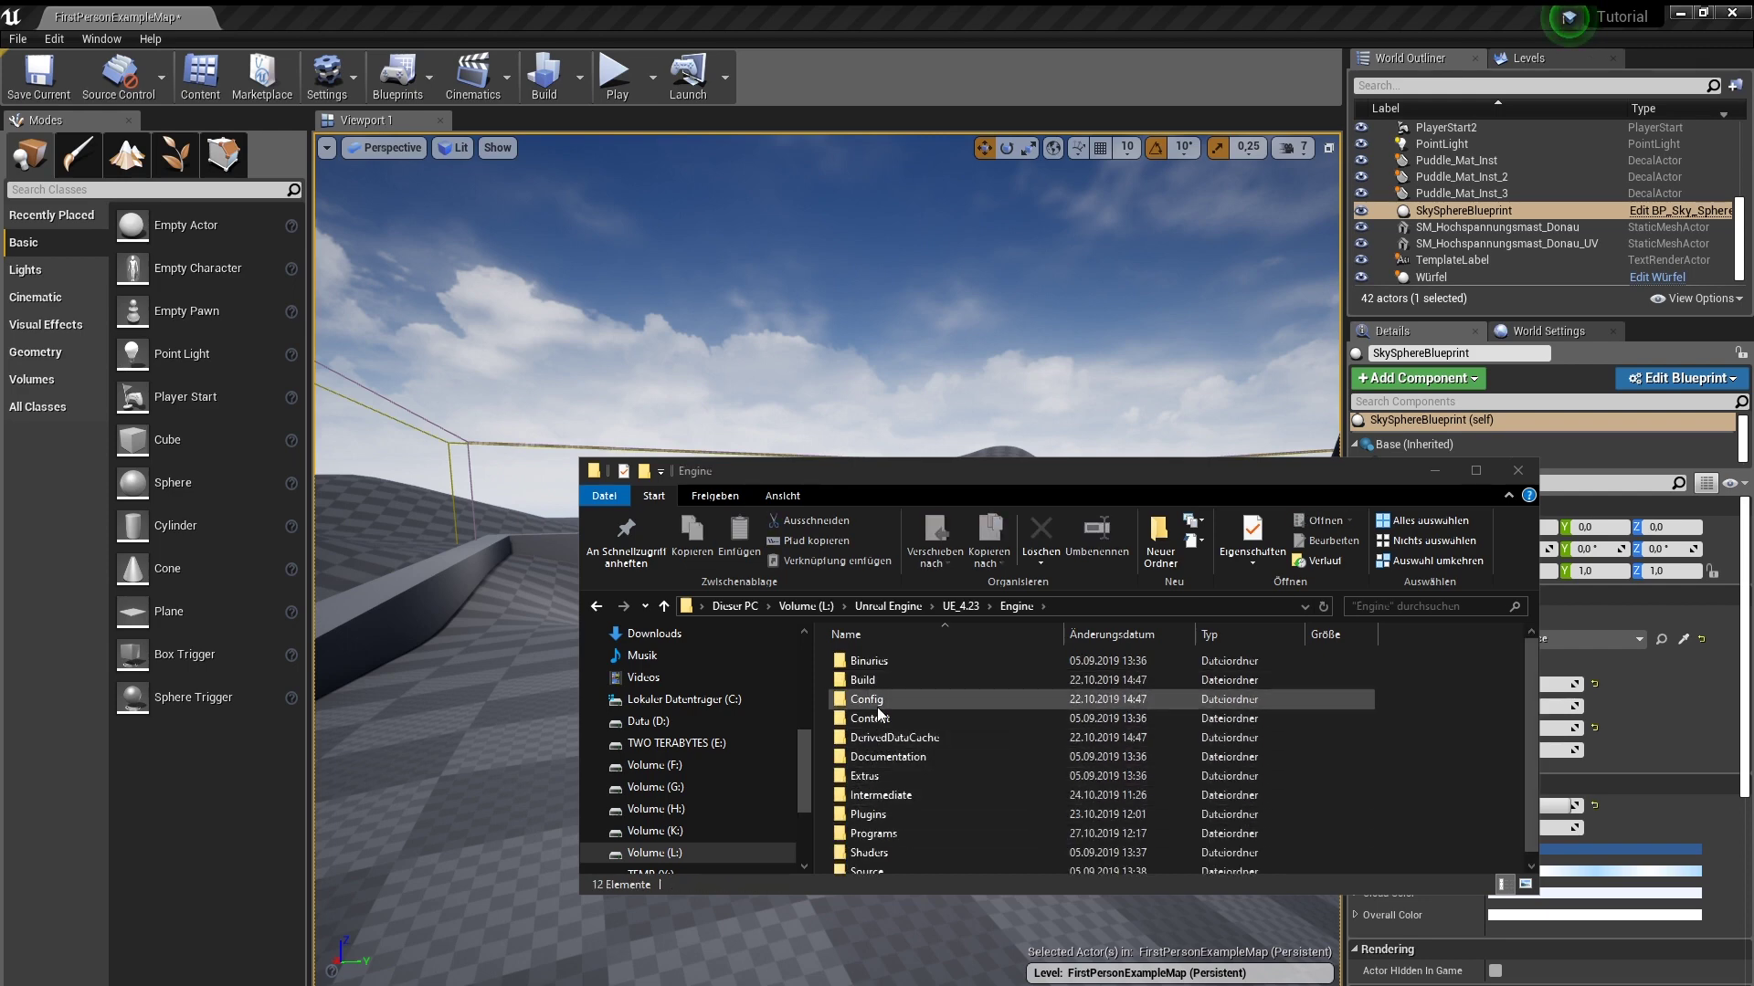
double_click(877, 699)
Step: Open BaseScalability.ini with Edit with Notepad++
scroll(896, 725, "down", 2)
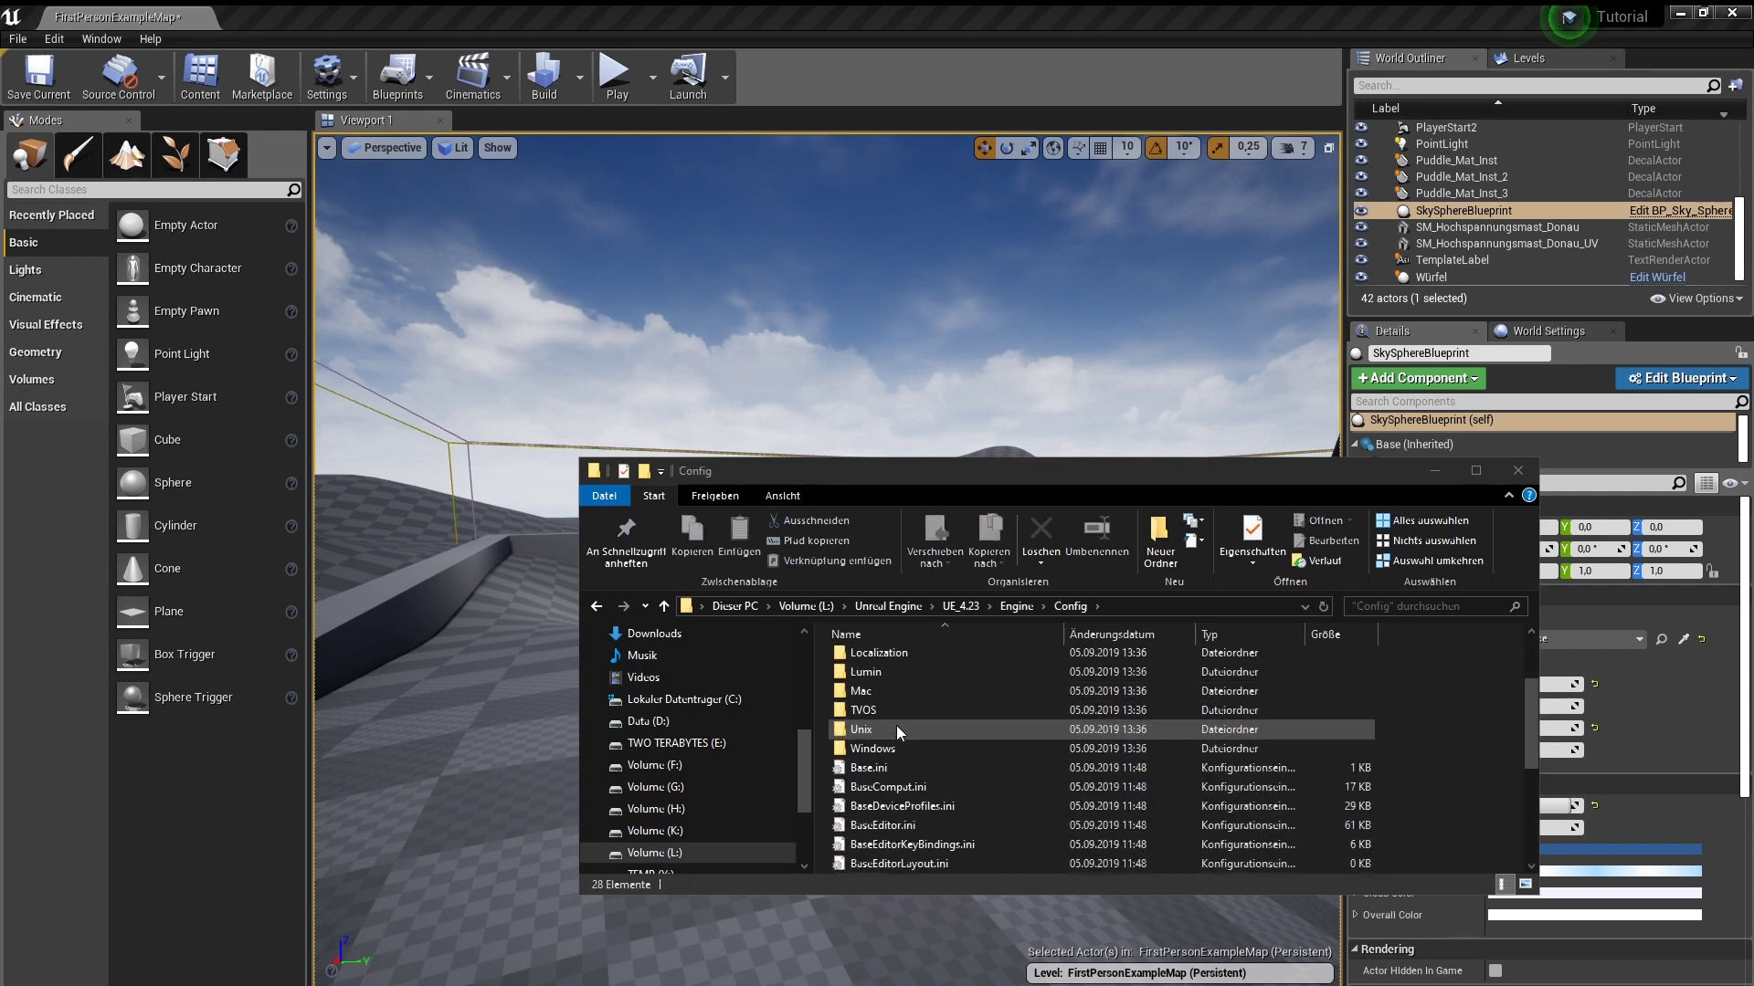
scroll(904, 722, "down", 3)
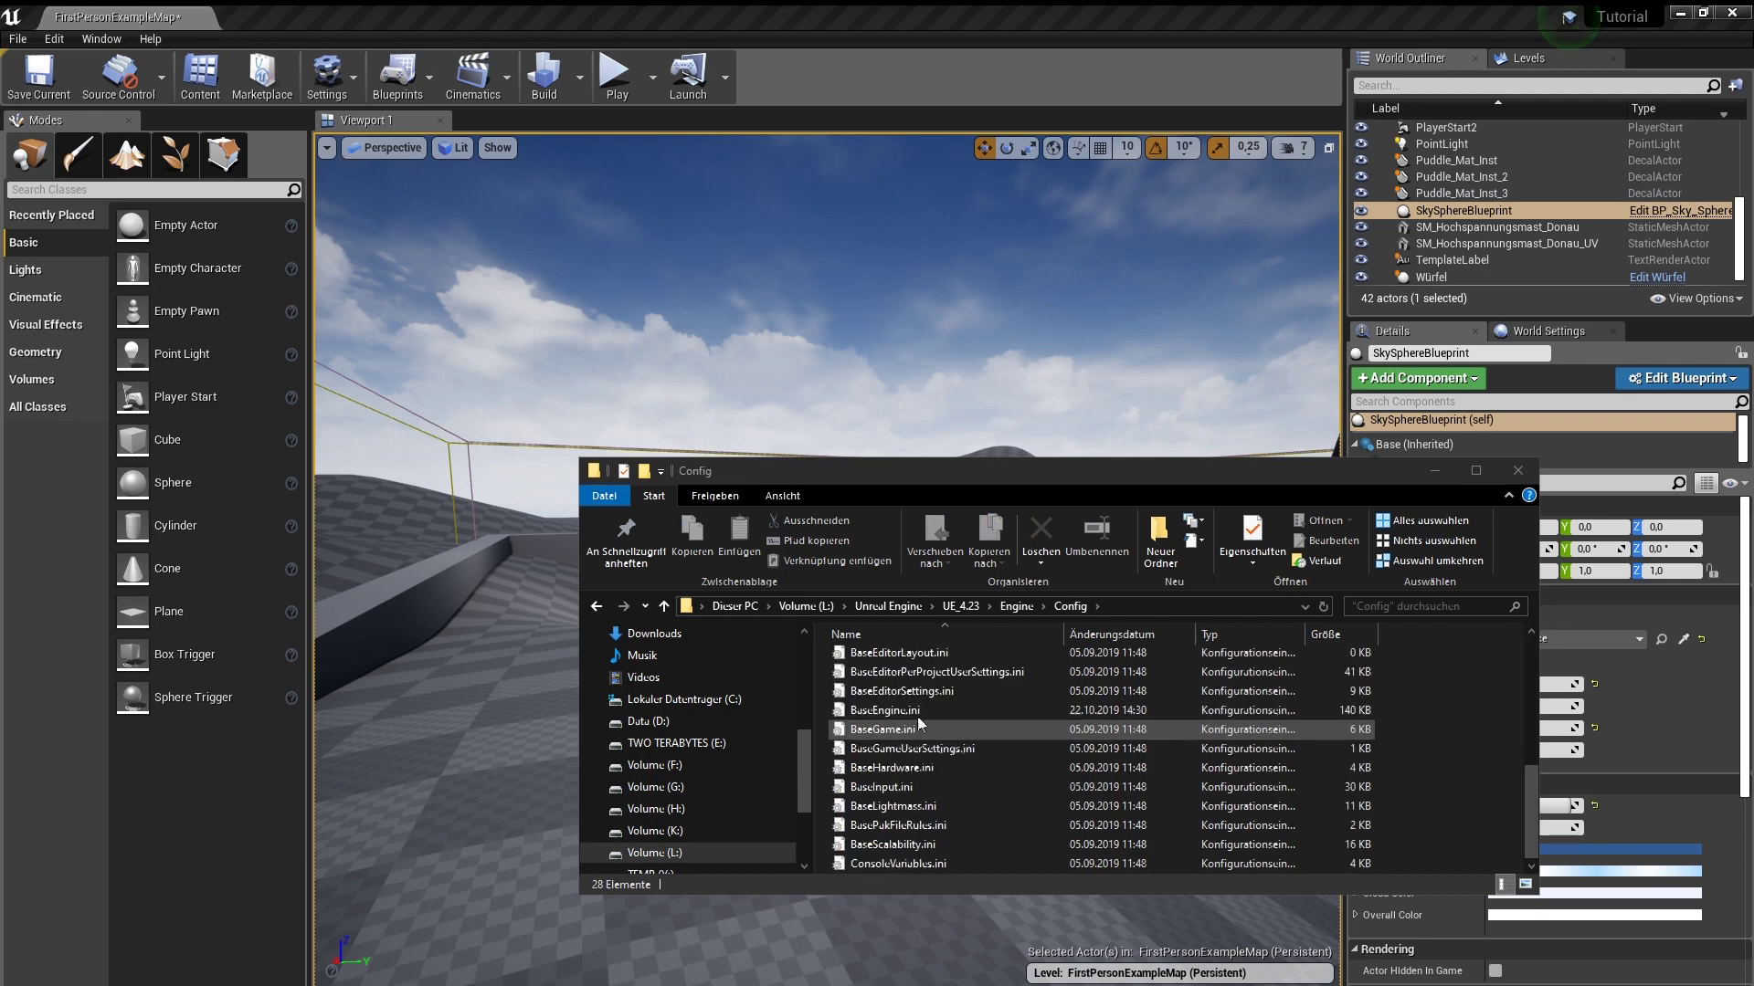
right_click(901, 851)
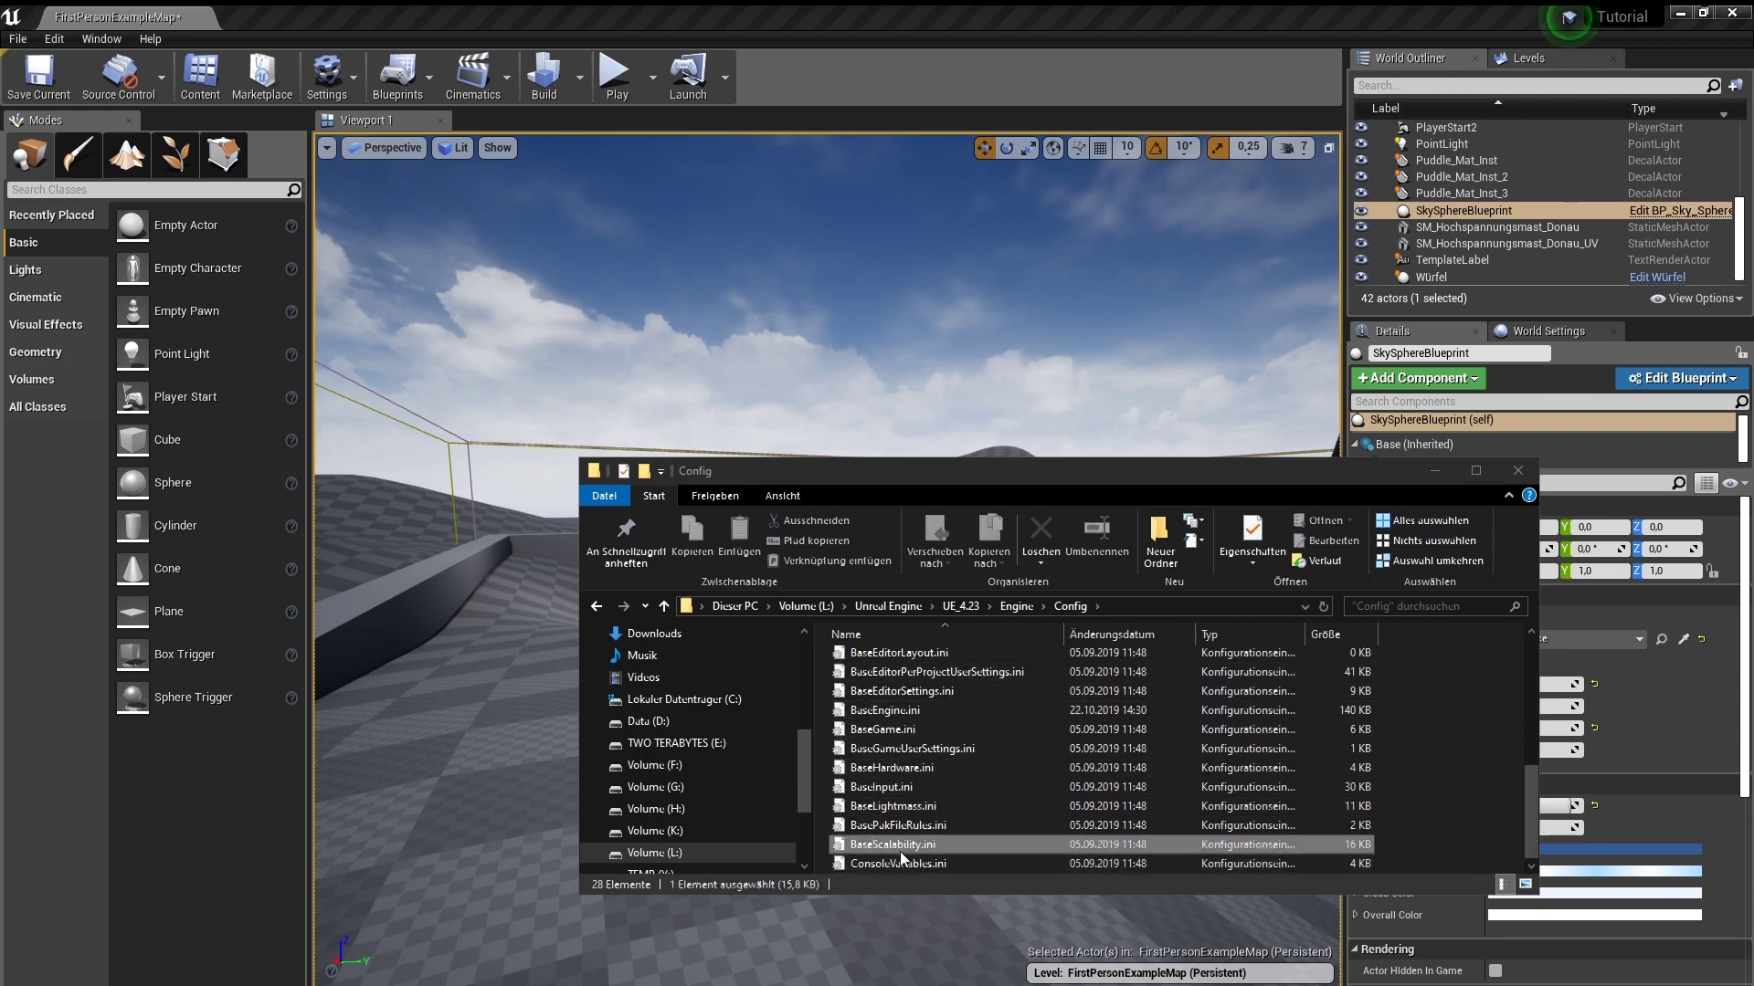
left_click(1044, 481)
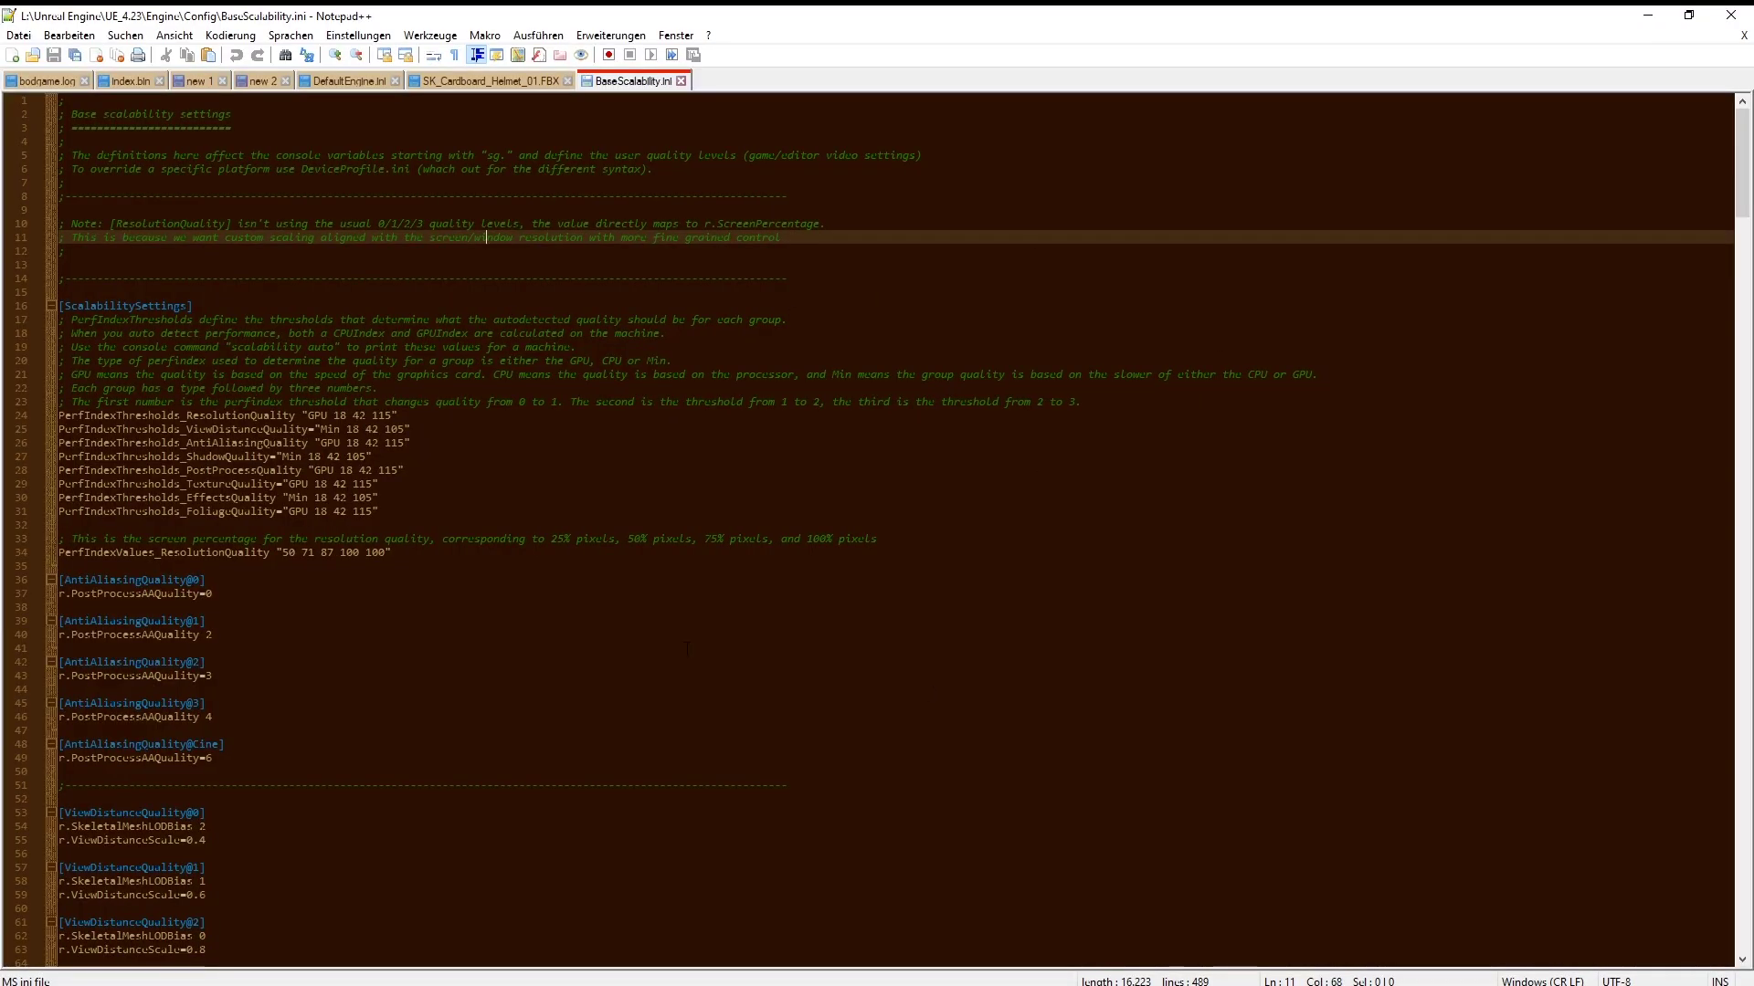
Step: Search for 'r.Streaming.Pool' to locate PoolSize 400 under TextureQuality@0
left_click(125, 35)
left_click(137, 53)
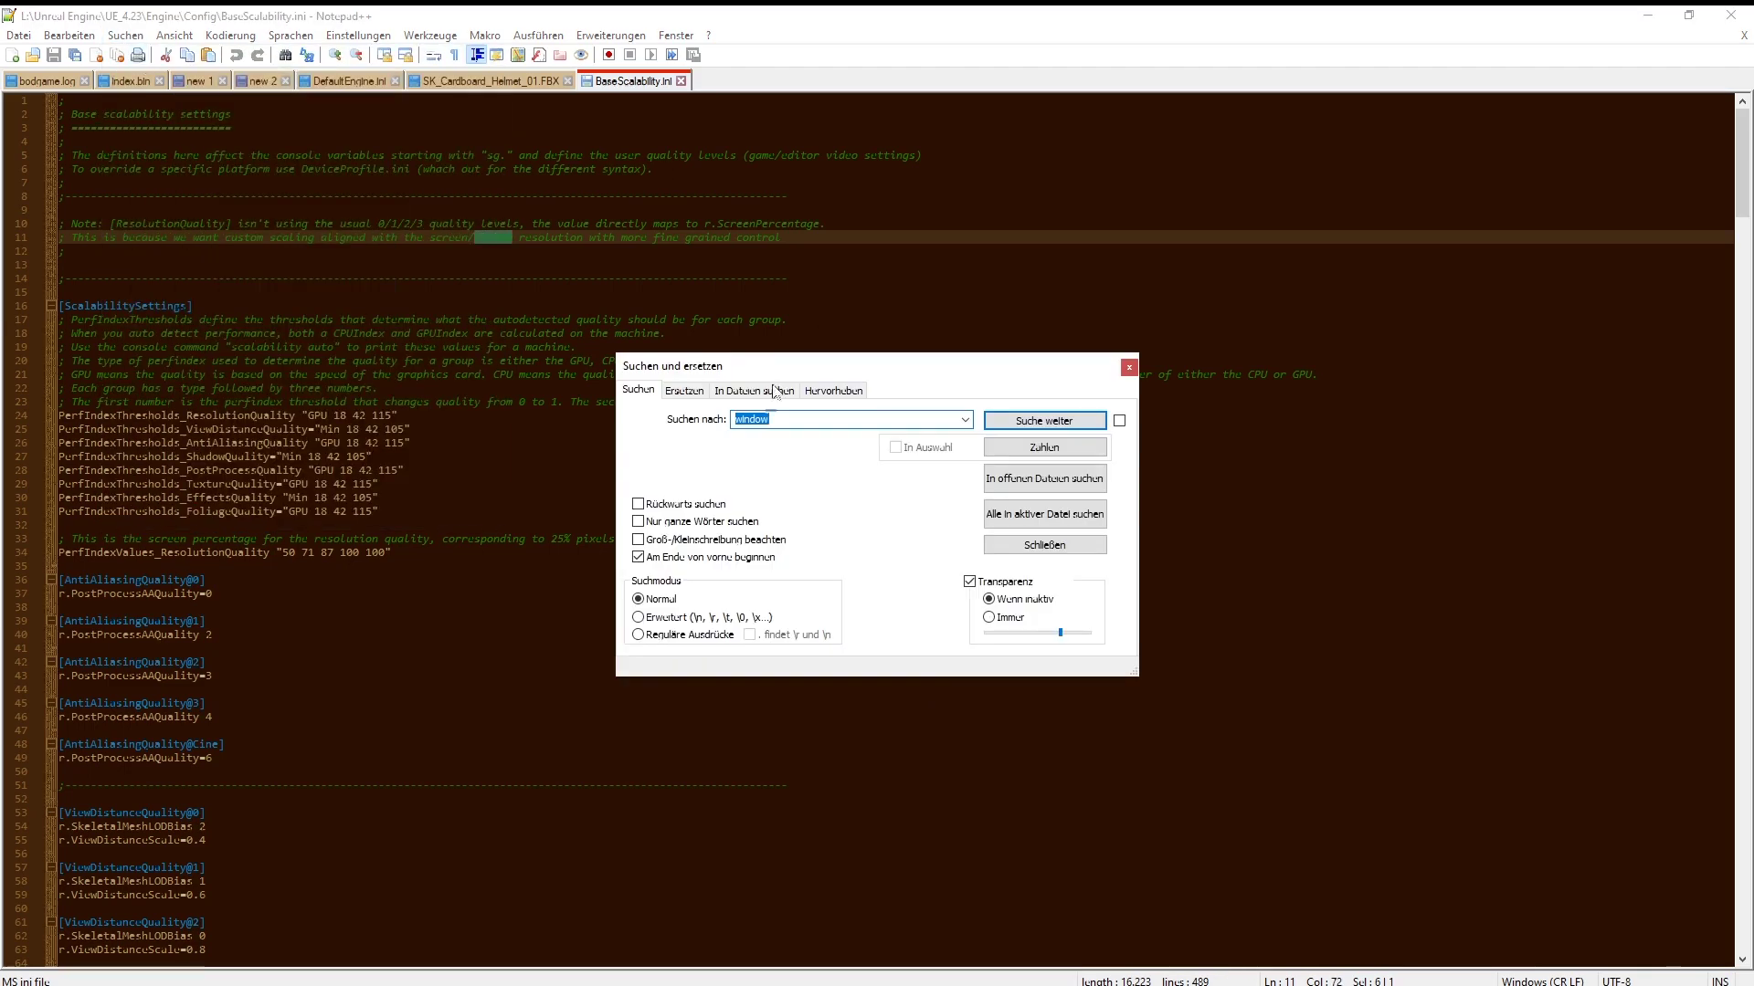
type("r-St")
type("reaming")
key("BackSpace")
key("BackSpace")
key("BackSpace")
key("BackSpace")
key("BackSpace")
key("BackSpace")
type("St")
type("reaming")
type(".Pool")
key("Return")
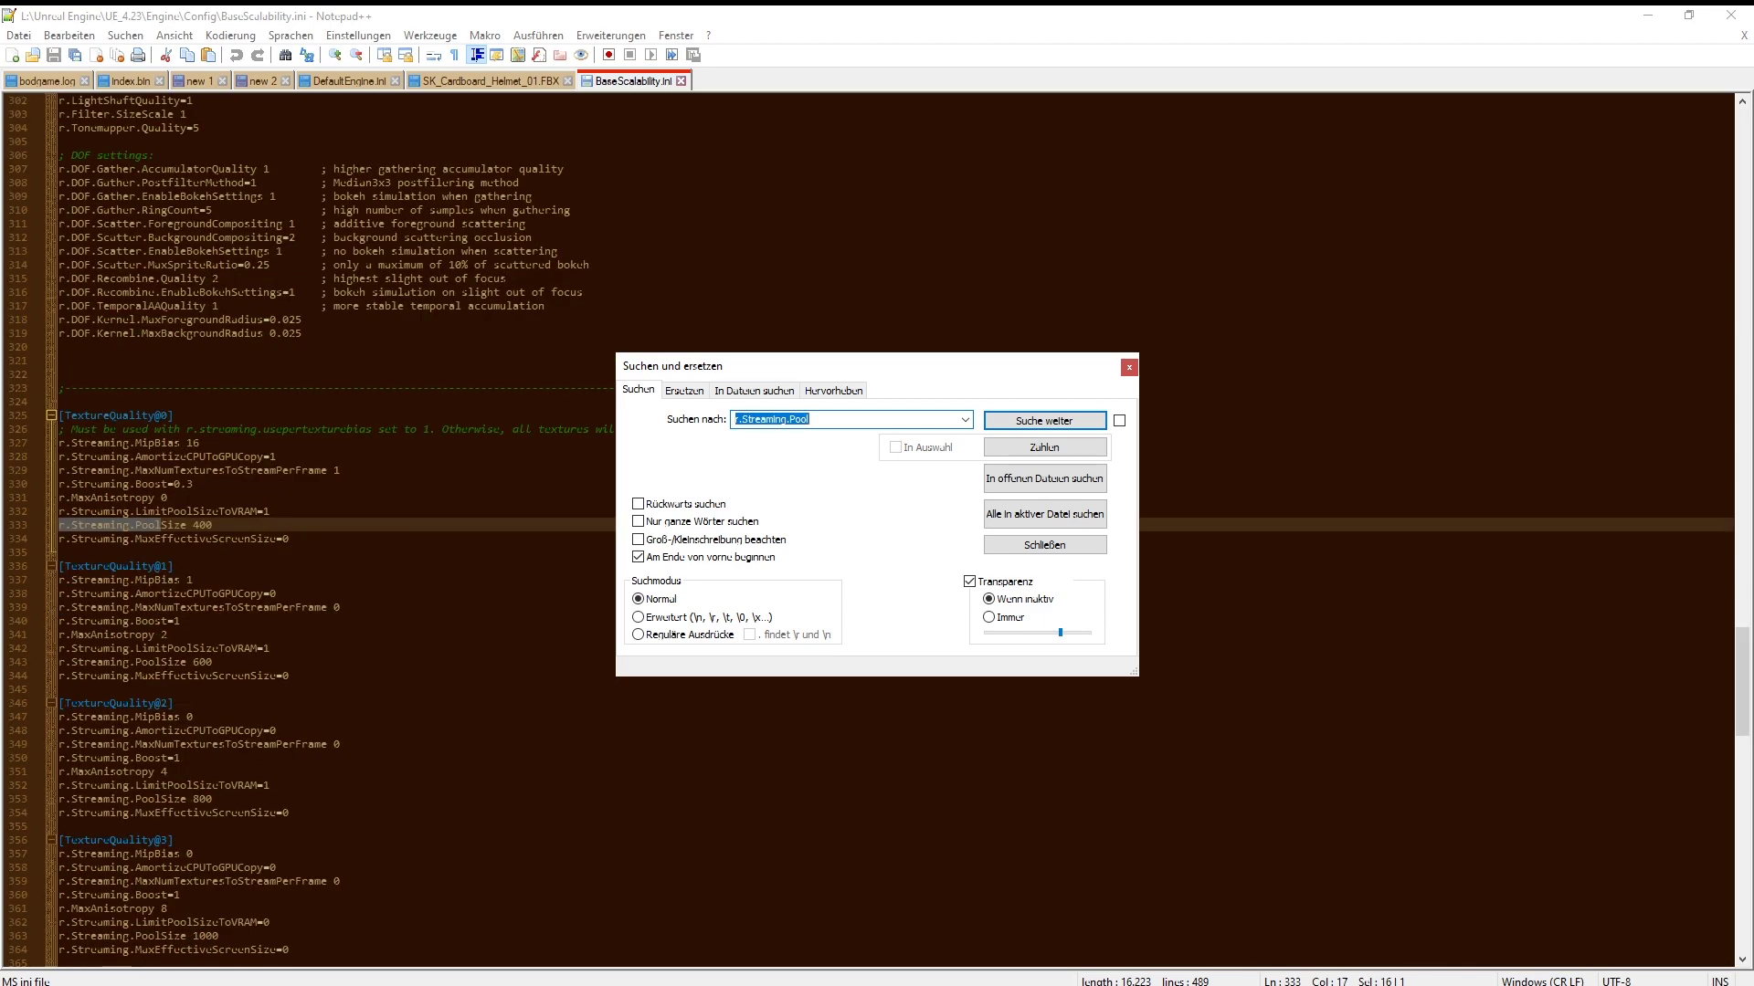
key("Escape")
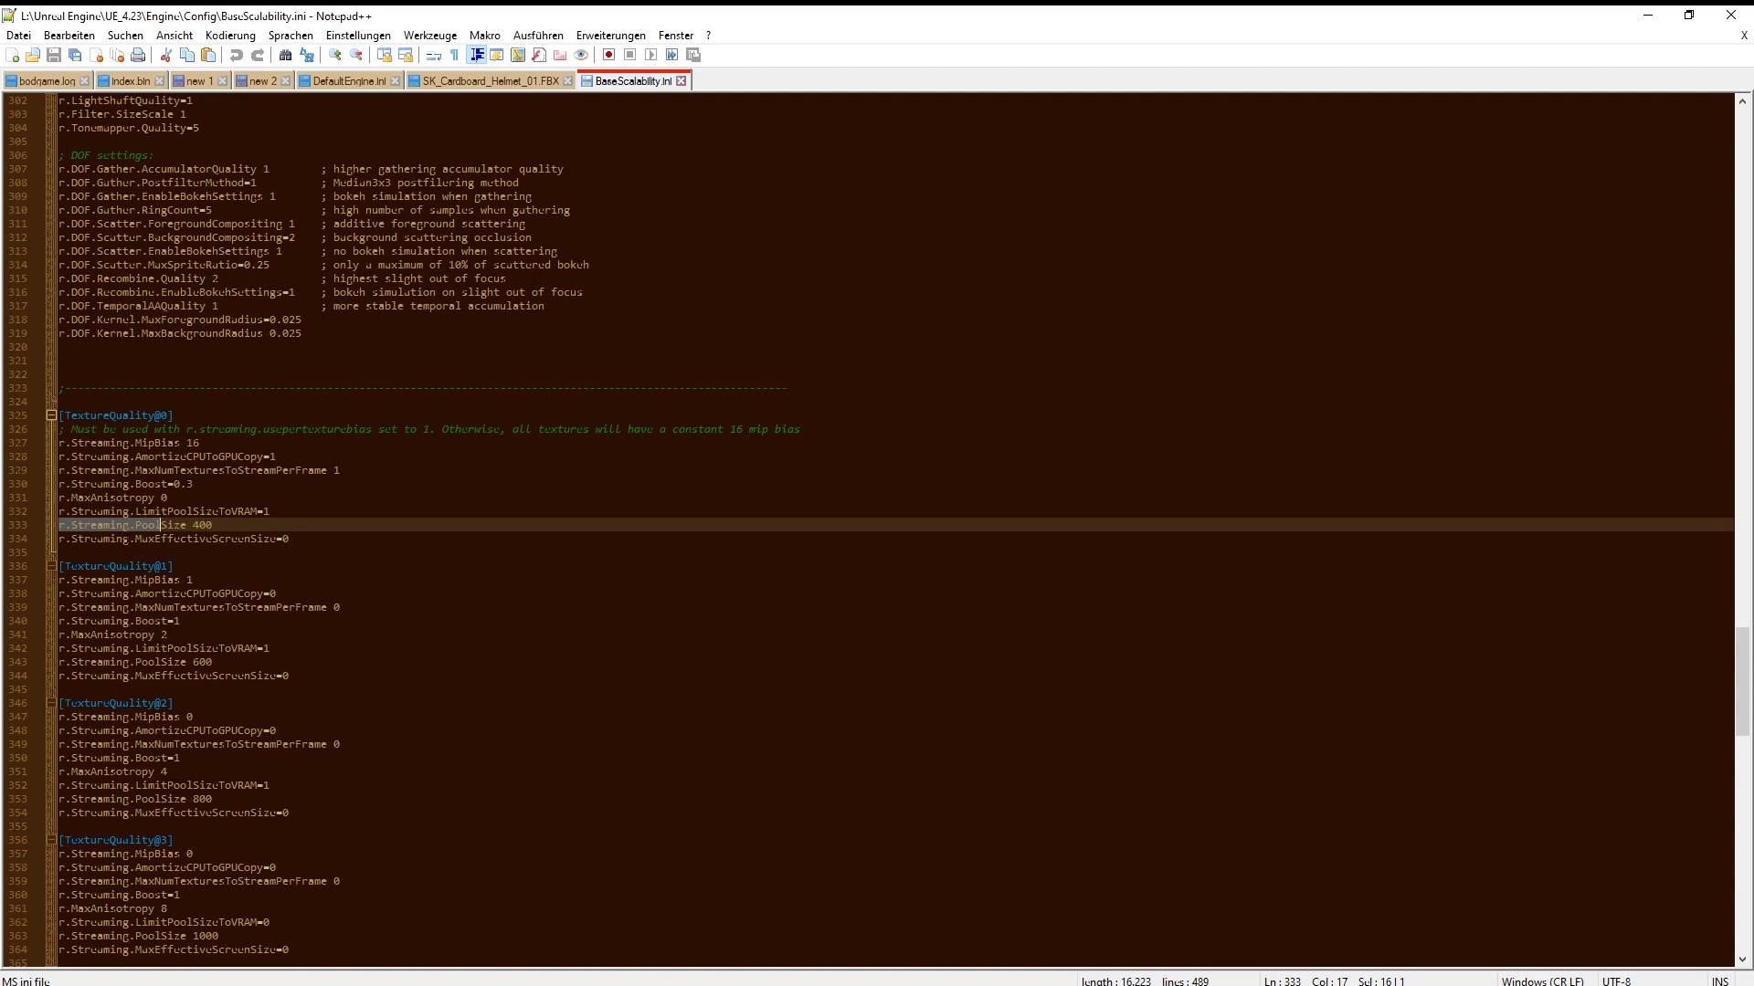
Step: Compare the PoolSize values for TextureQuality@0 (400) through TextureQuality@3 (1000)
double_click(201, 526)
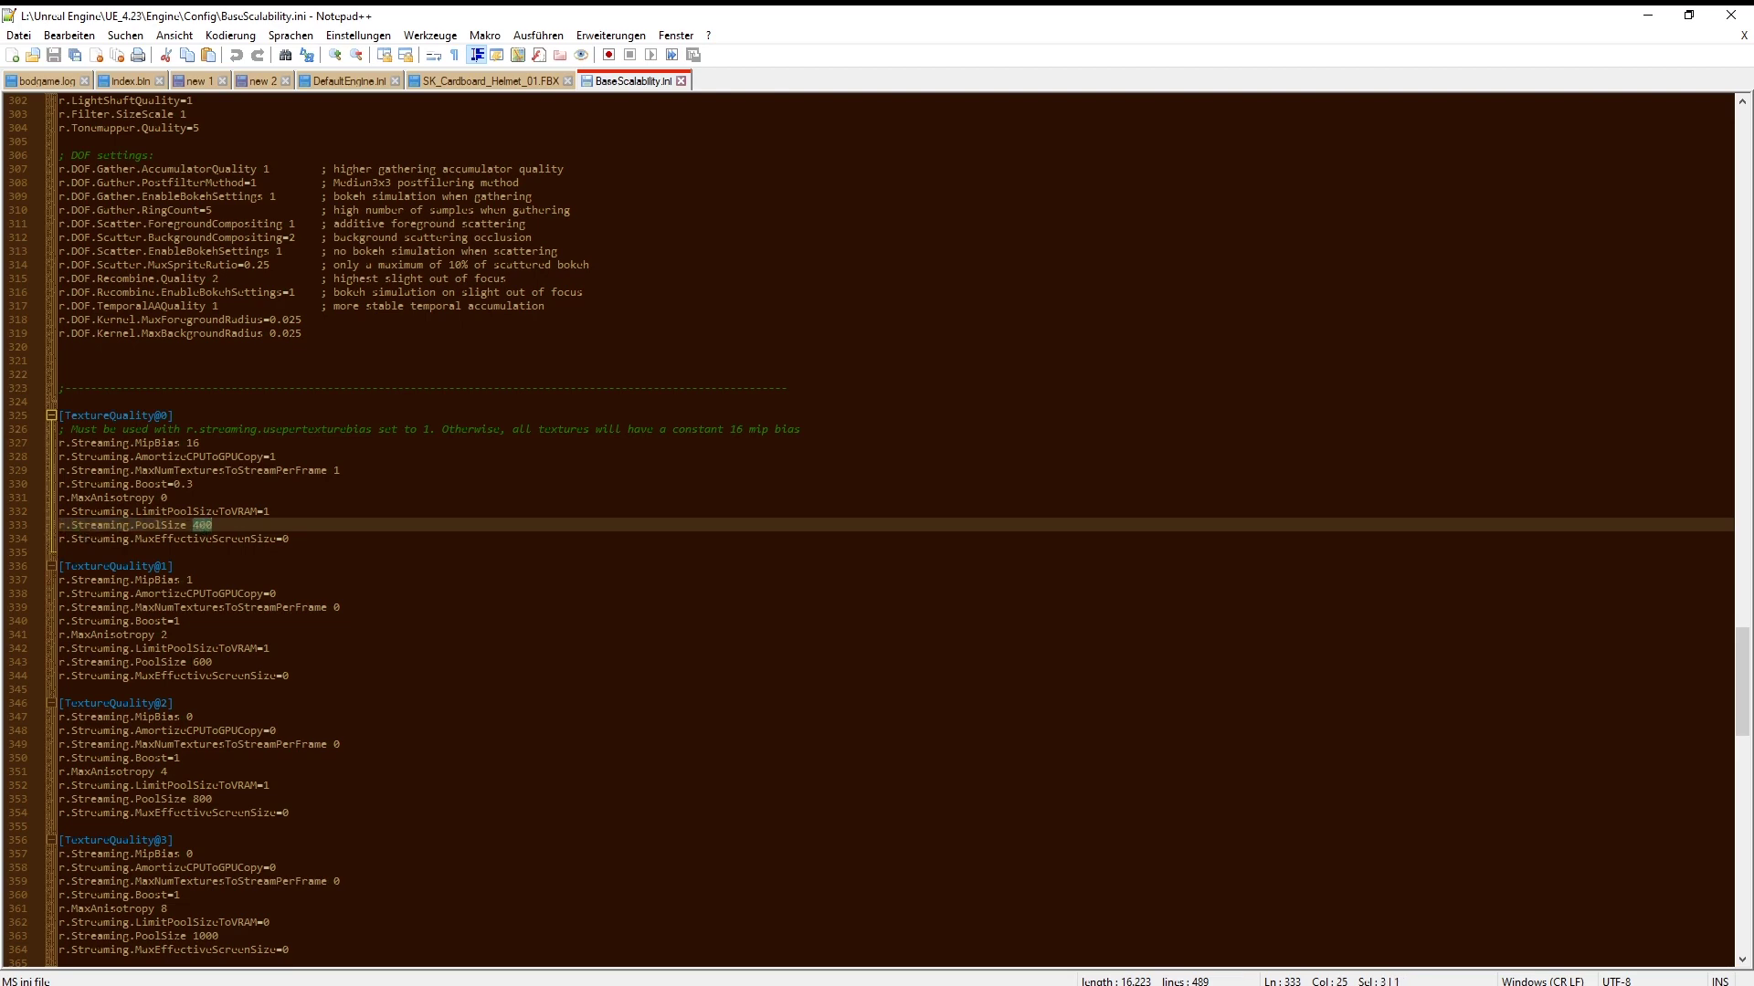
left_click(192, 662)
scroll(191, 662, "down", 4)
left_click(196, 621)
key("Down")
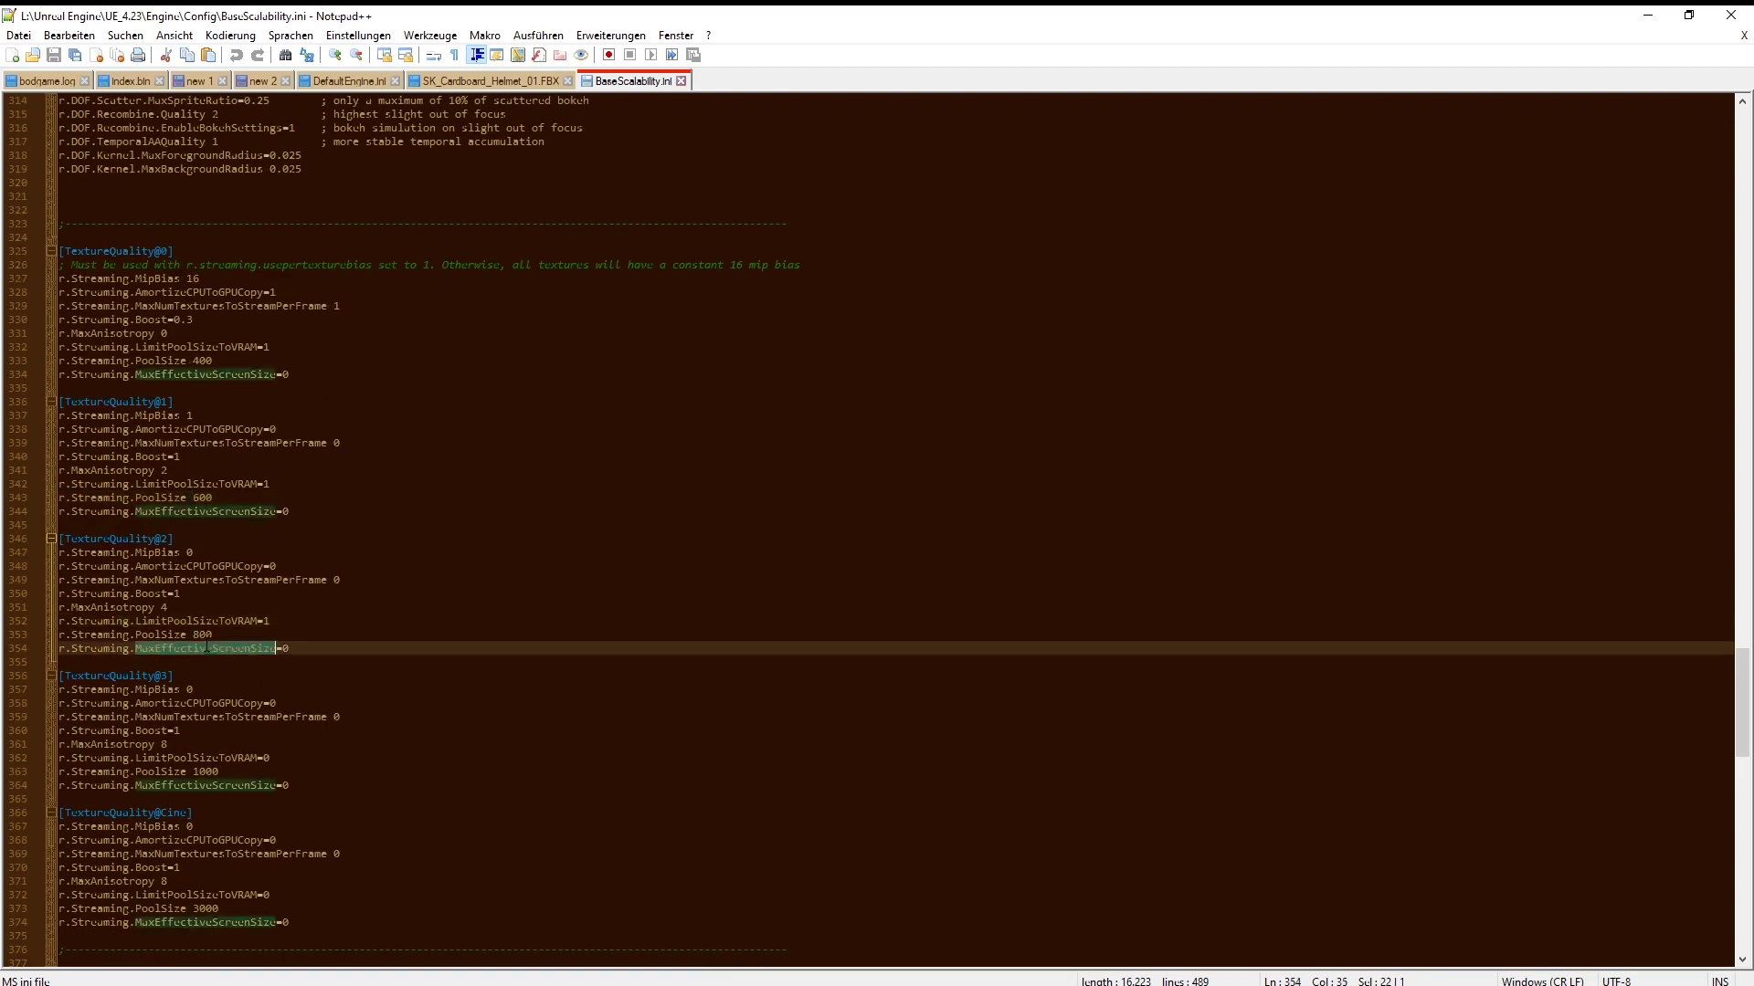
key("Down")
scroll(216, 652, "down", 3)
triple_click(210, 639)
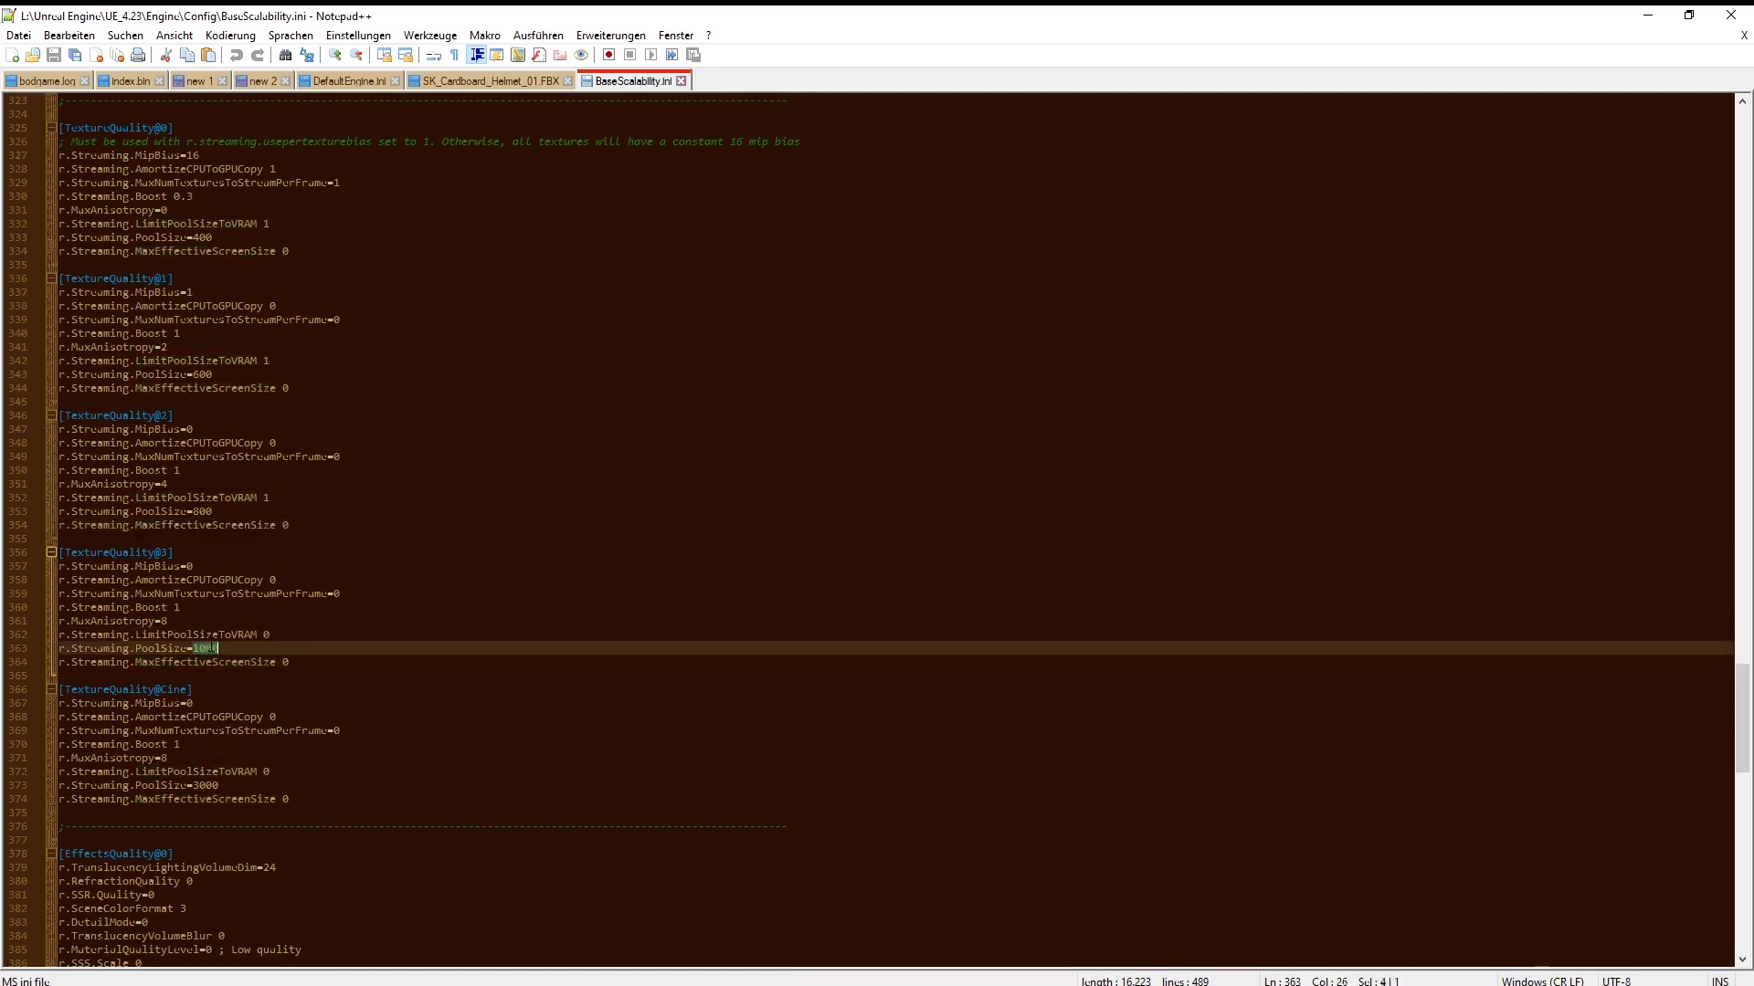
double_click(208, 648)
left_click(161, 553)
scroll(235, 566, "down", 2)
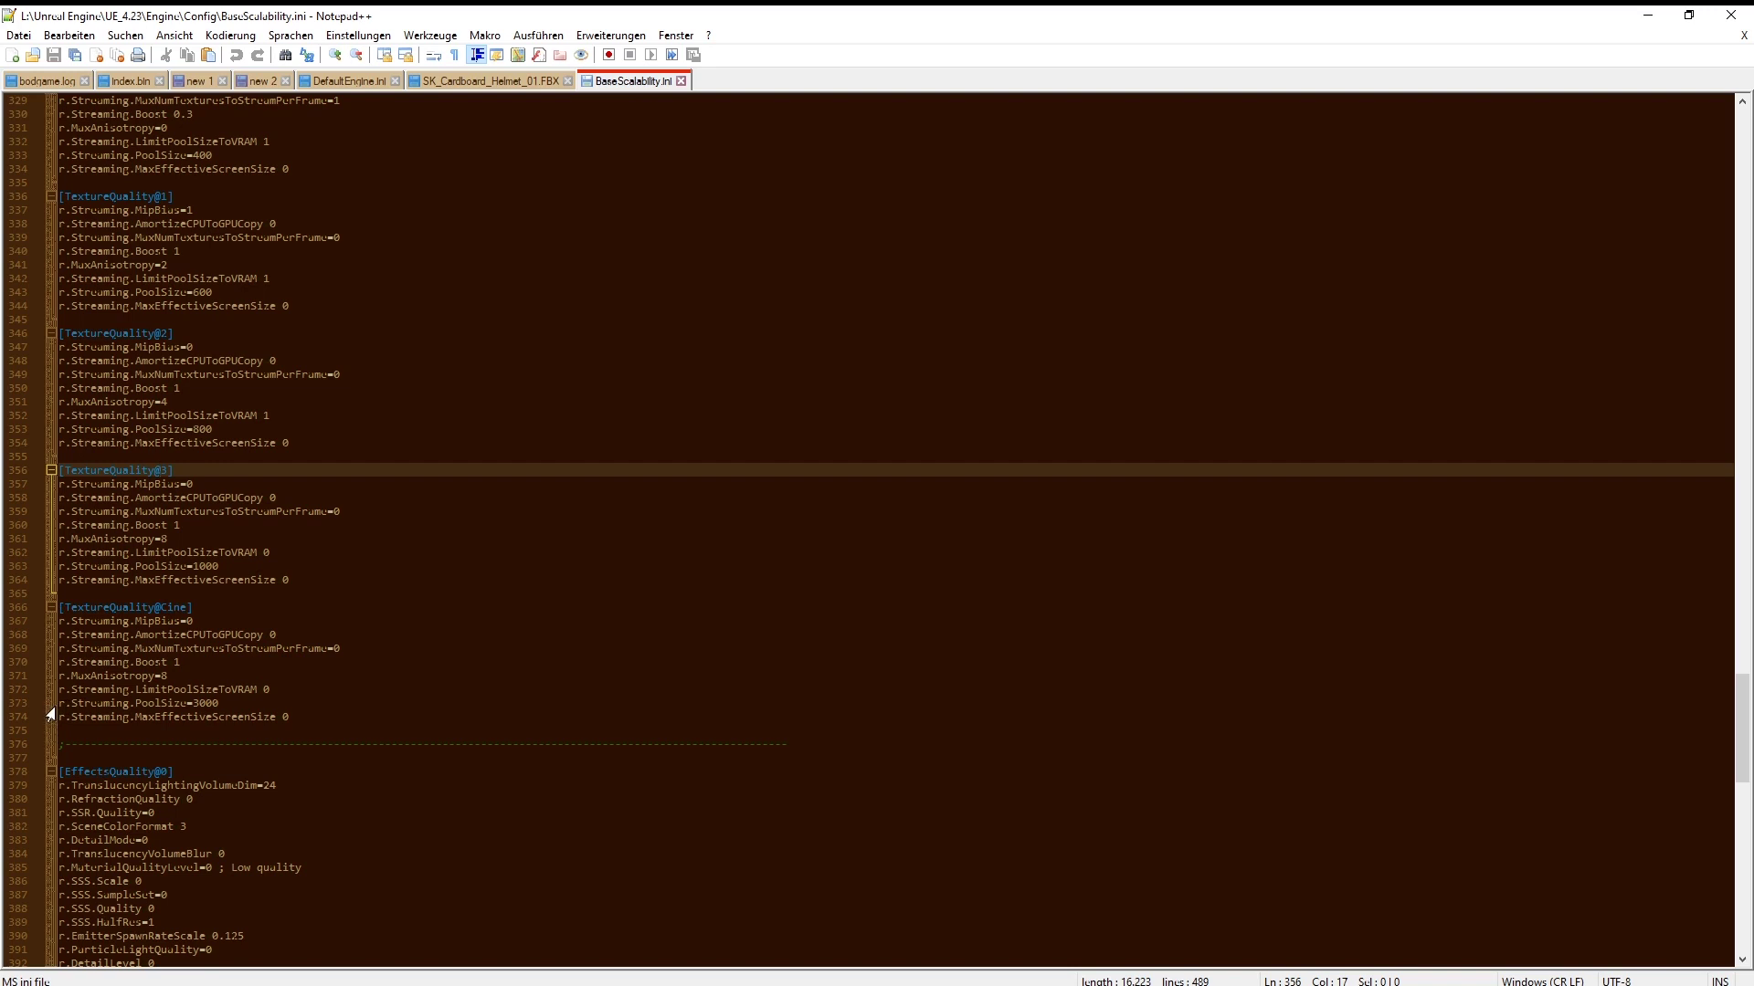
Step: Change the TextureQuality@Cine PoolSize to 1000, then set it back to 3000
left_click_drag(58, 704, 193, 704)
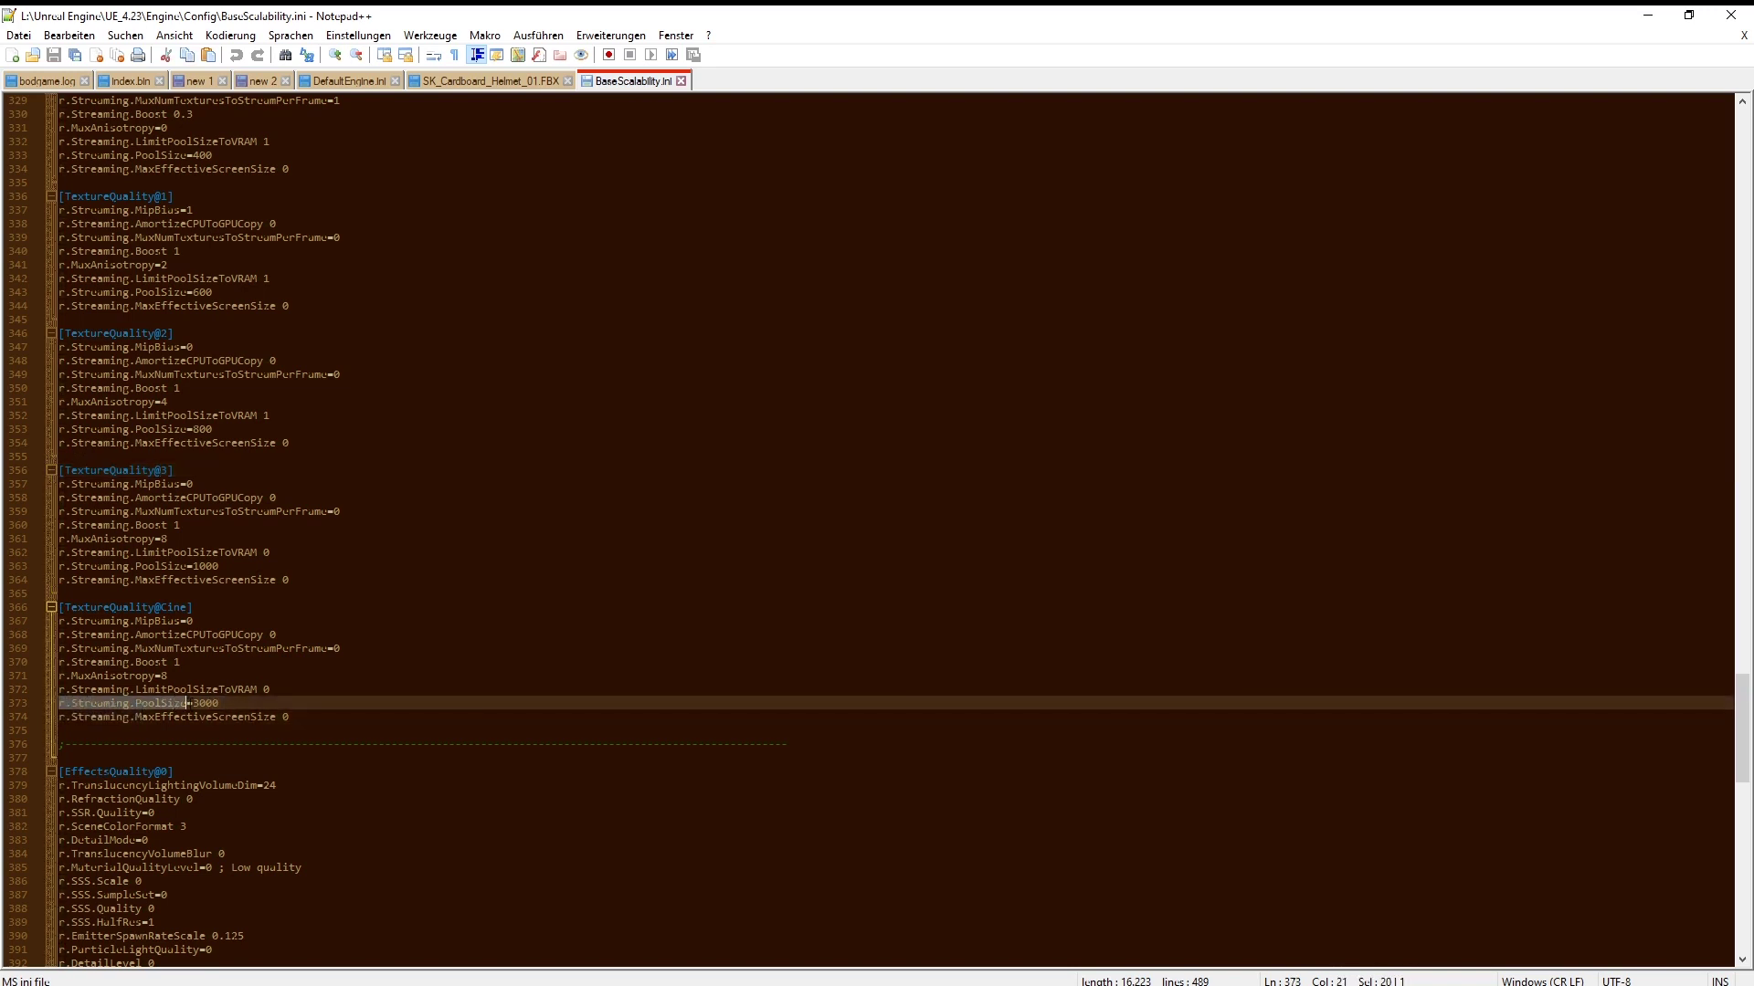
left_click(198, 703)
key("BackSpace")
type("1")
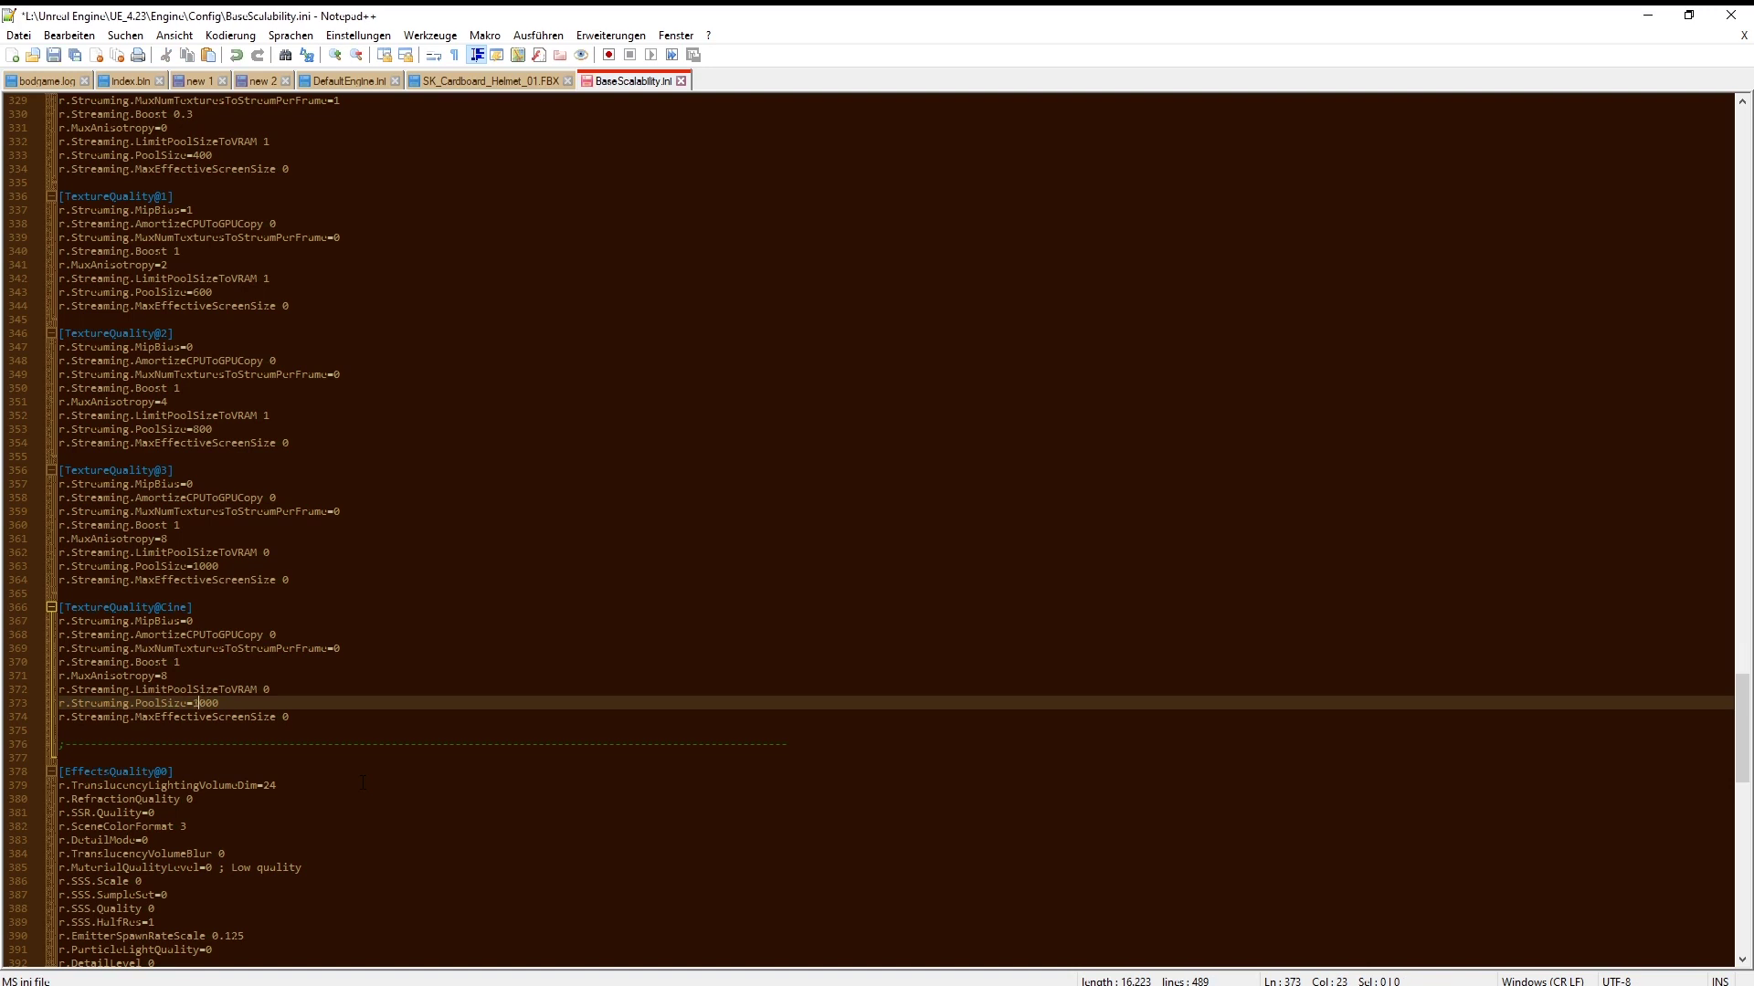
left_click(1283, 758)
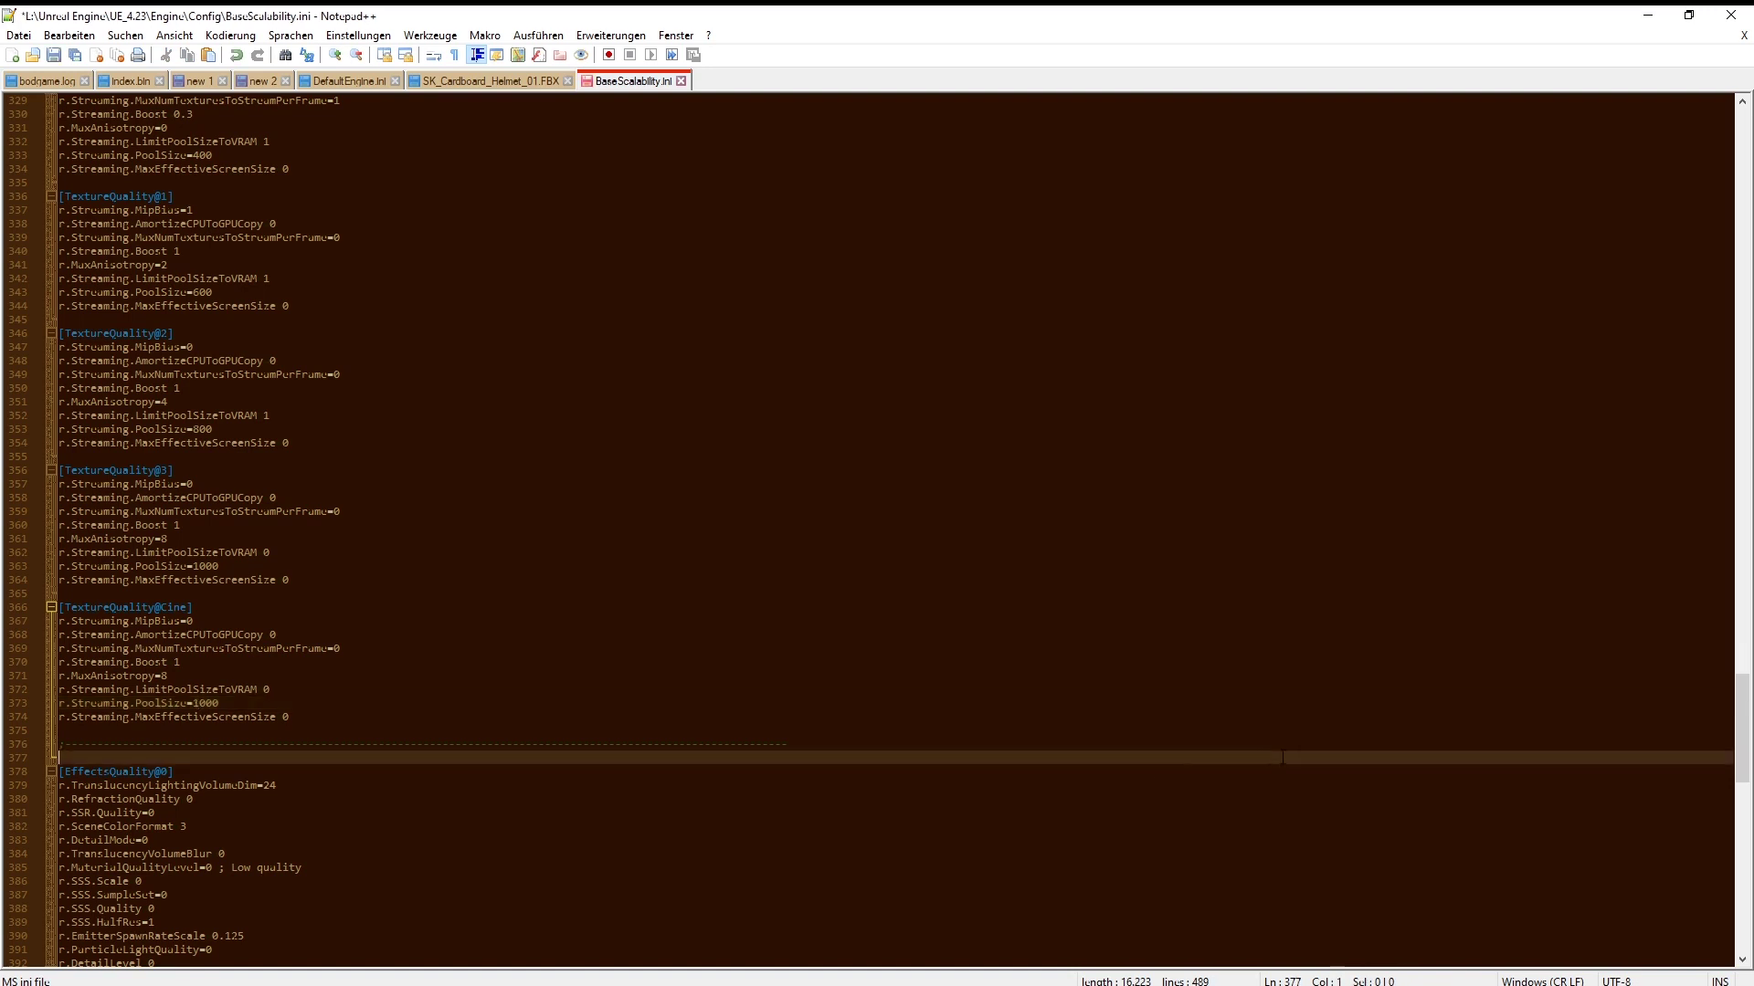
double_click(205, 703)
type("300")
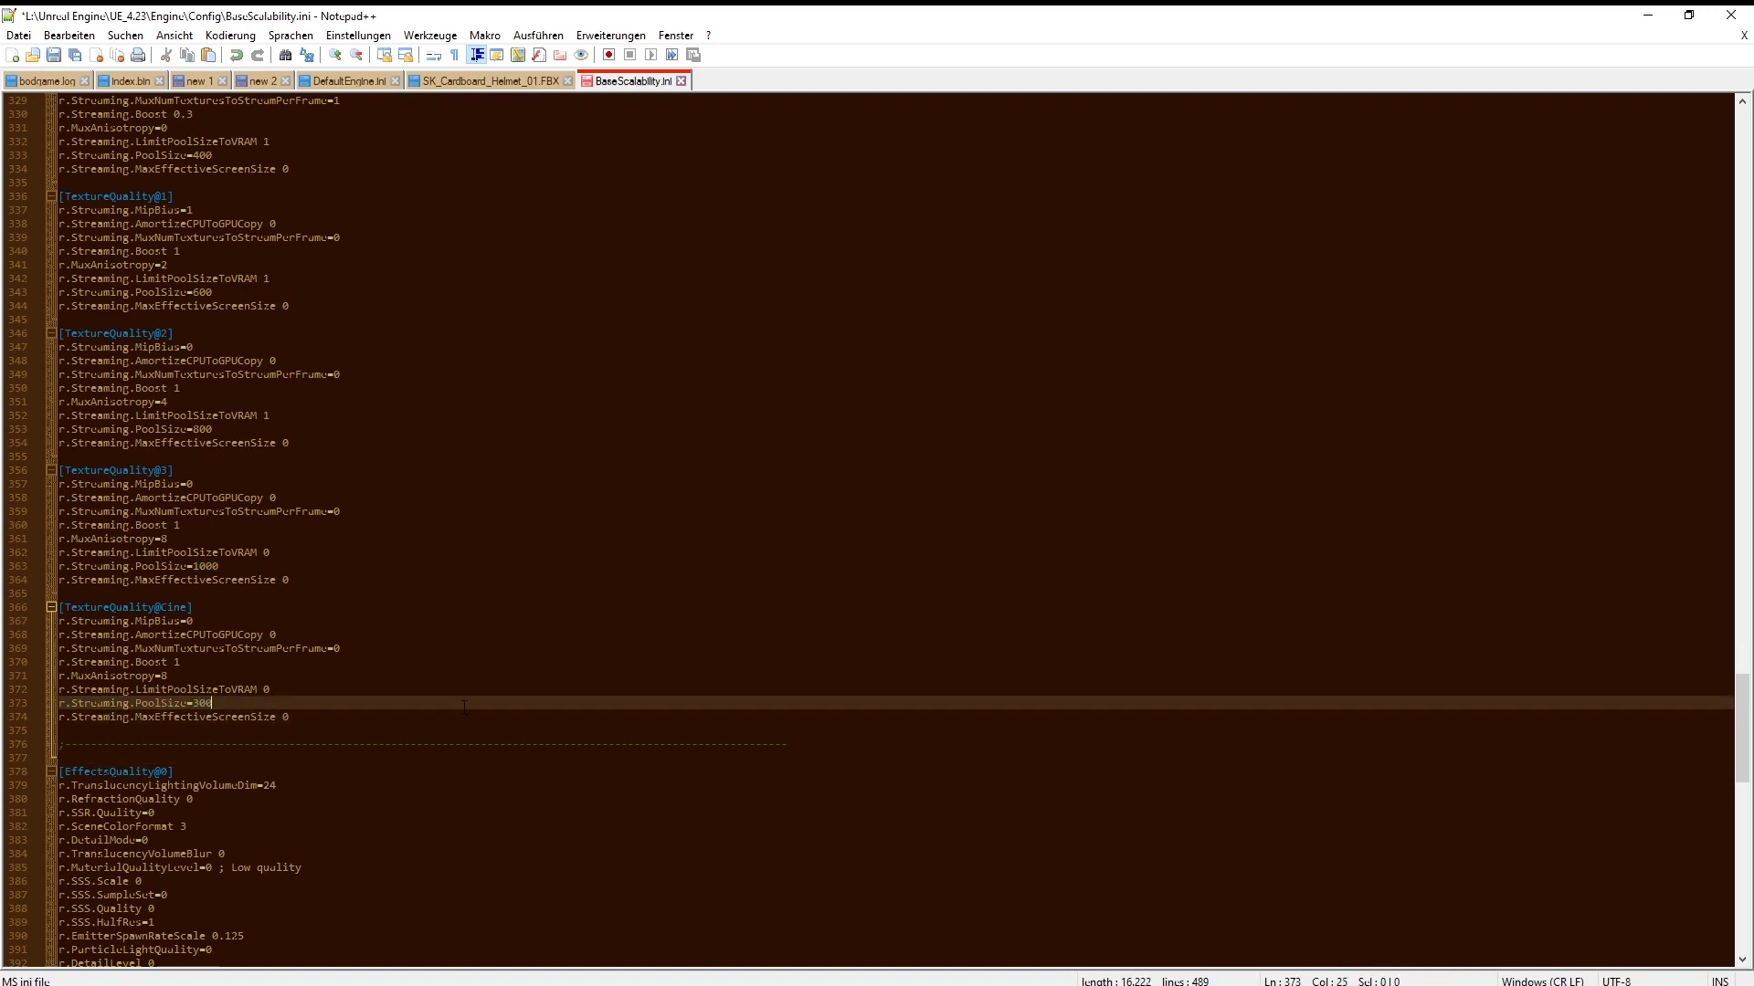
type("0")
left_click(192, 703)
key("shift+Right")
left_click(192, 703)
double_click(204, 703)
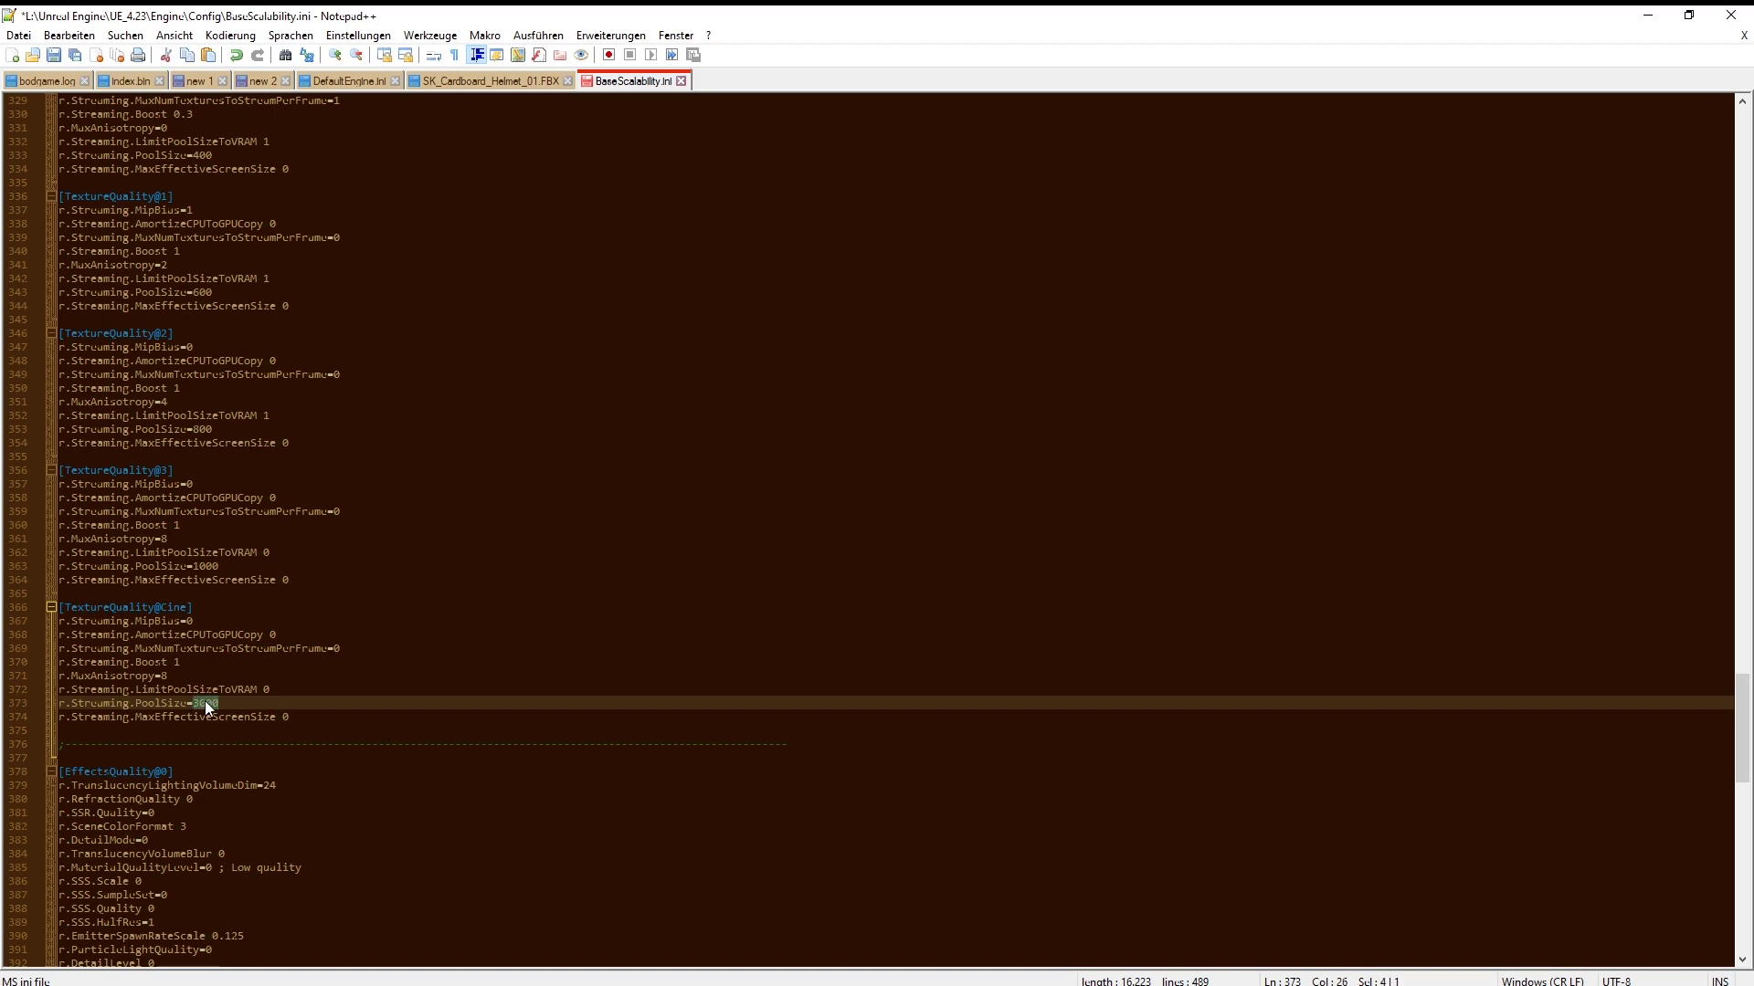